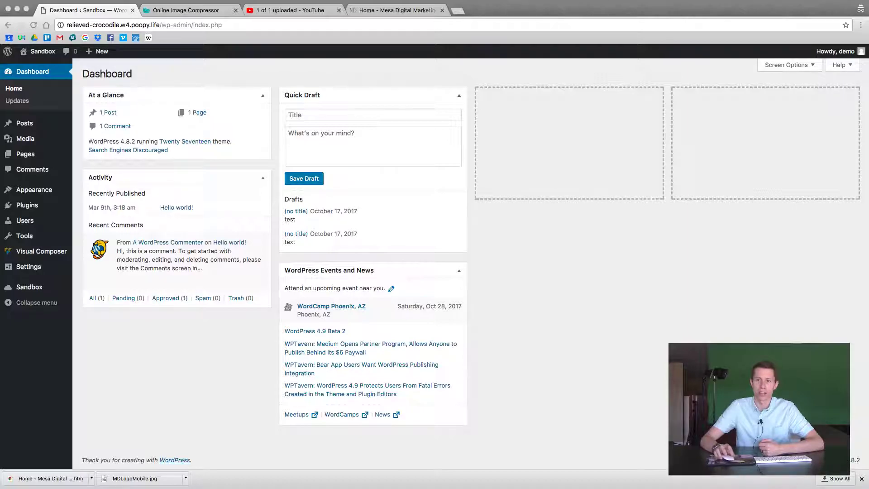
- Open the Role Manager page of the Visual Composer settings
click(78, 137)
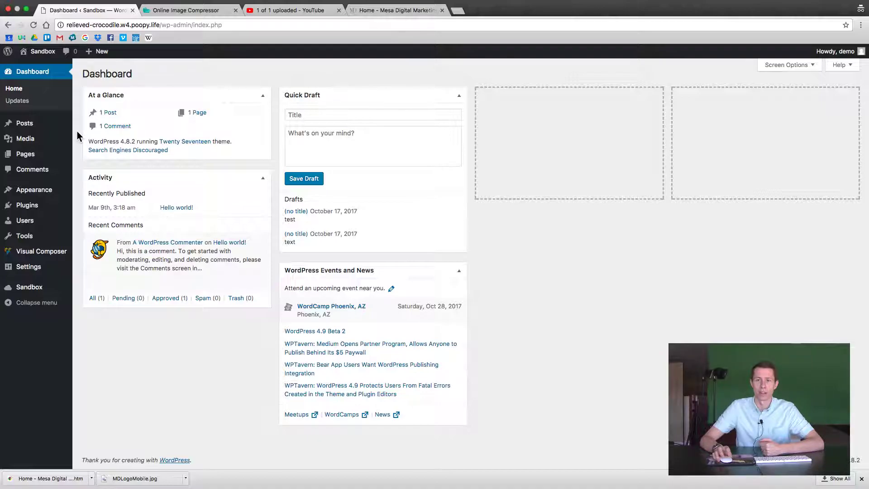
mouse_move(55, 253)
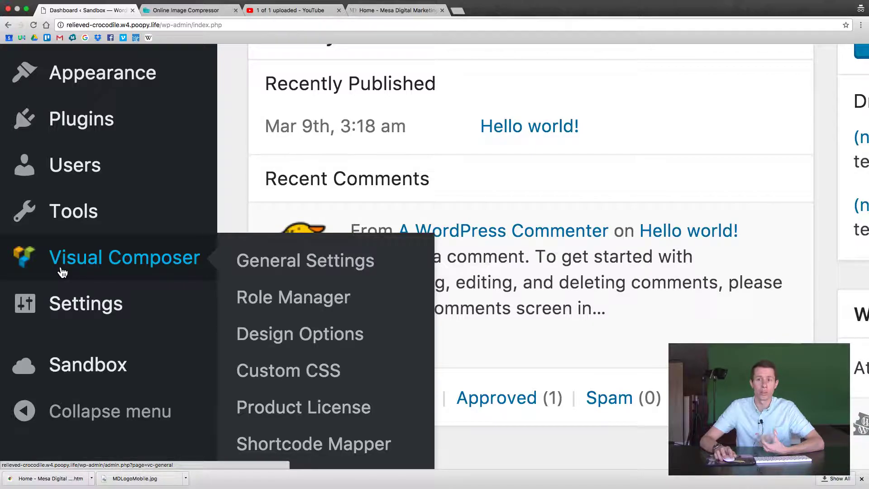
click(100, 266)
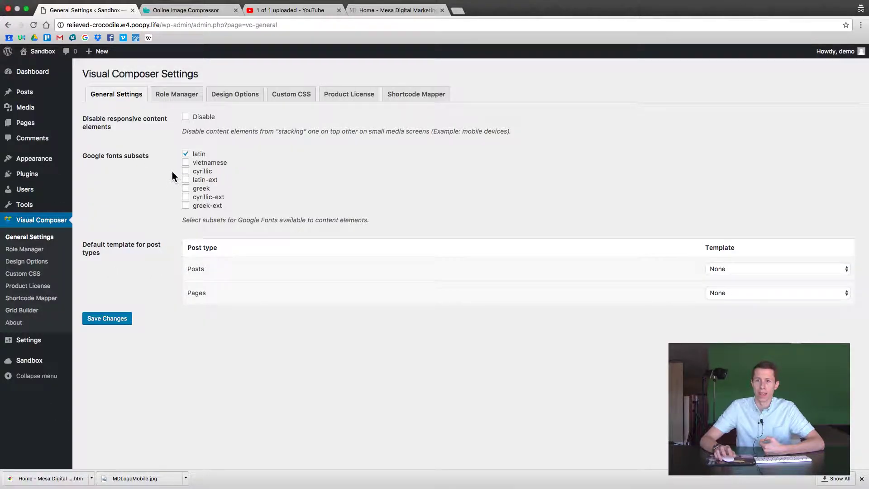
click(176, 98)
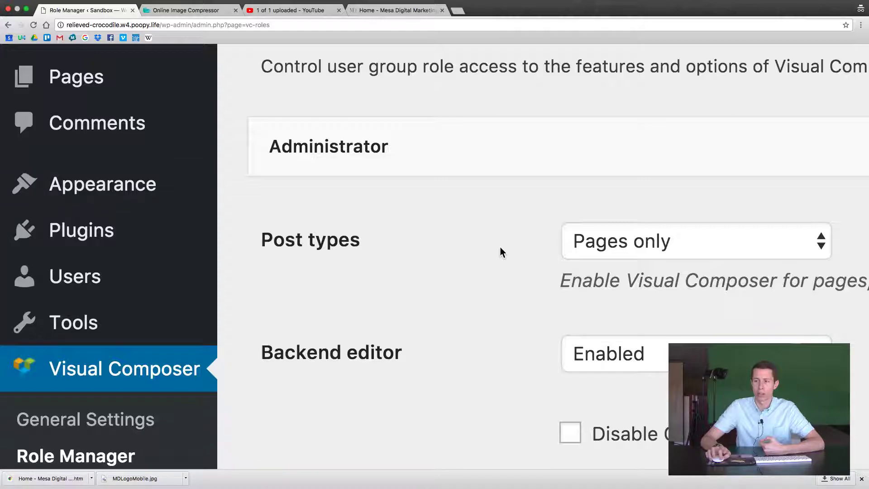
- Set the Administrator's post types to Custom, enable Visual Composer for posts too, and save the role settings
click(592, 250)
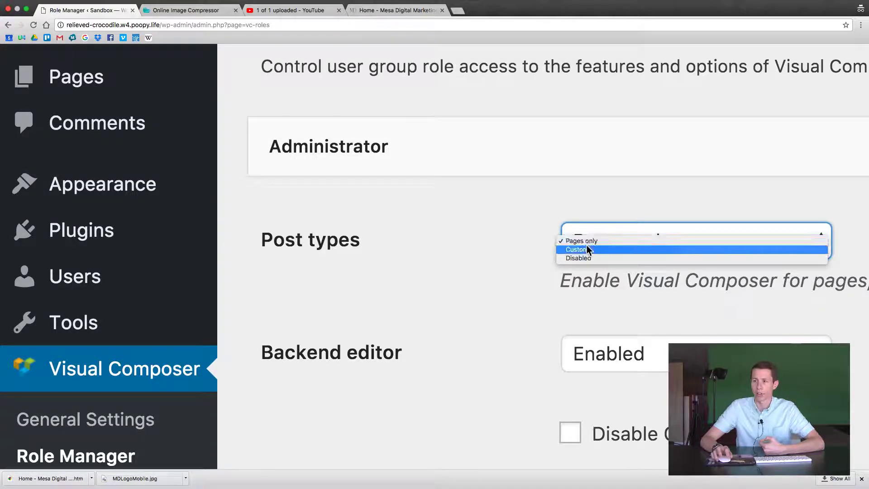
click(590, 249)
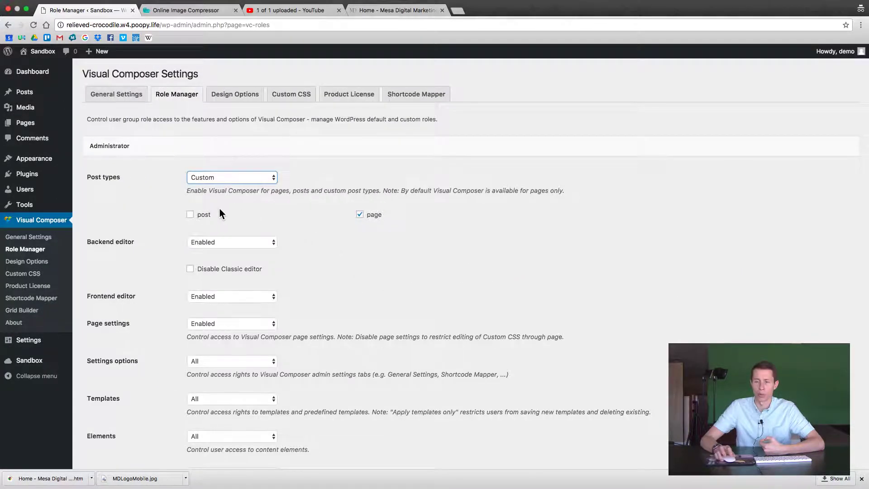
click(190, 216)
scroll(155, 214, down, 5)
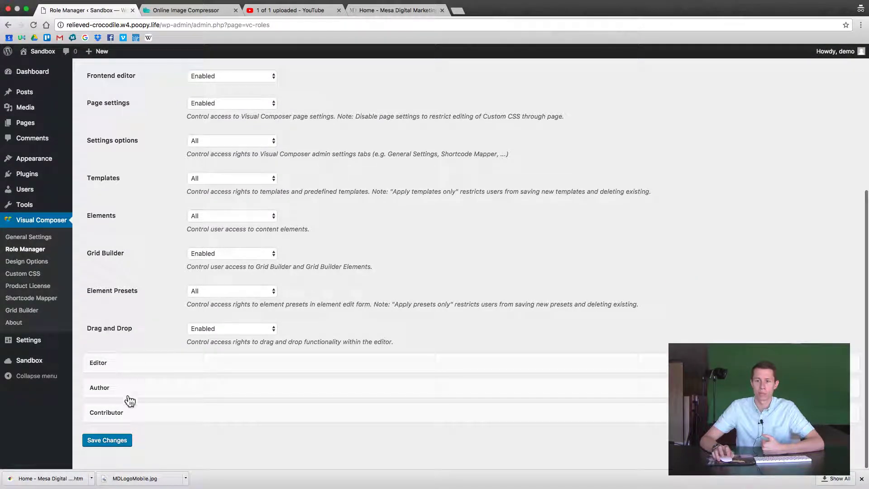
click(125, 440)
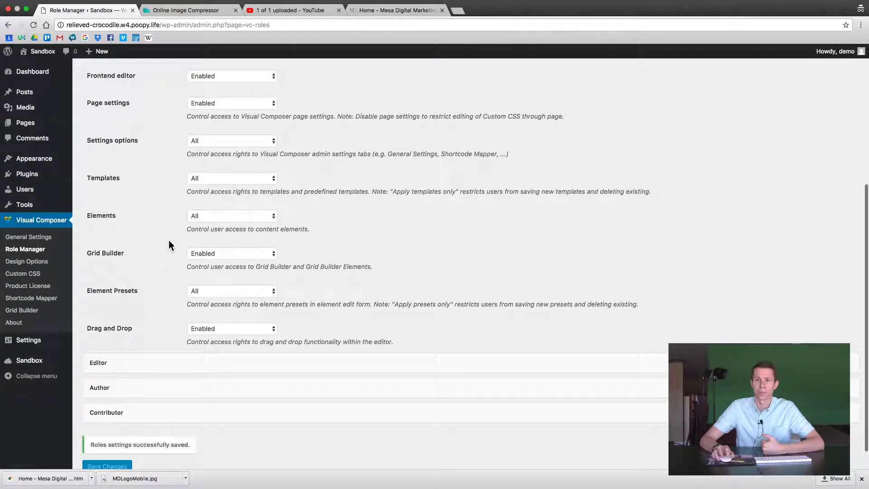
- Start a new post titled "test" and dismiss the Visual Composer welcome tip
scroll(151, 237, up, 3)
scroll(151, 238, up, 3)
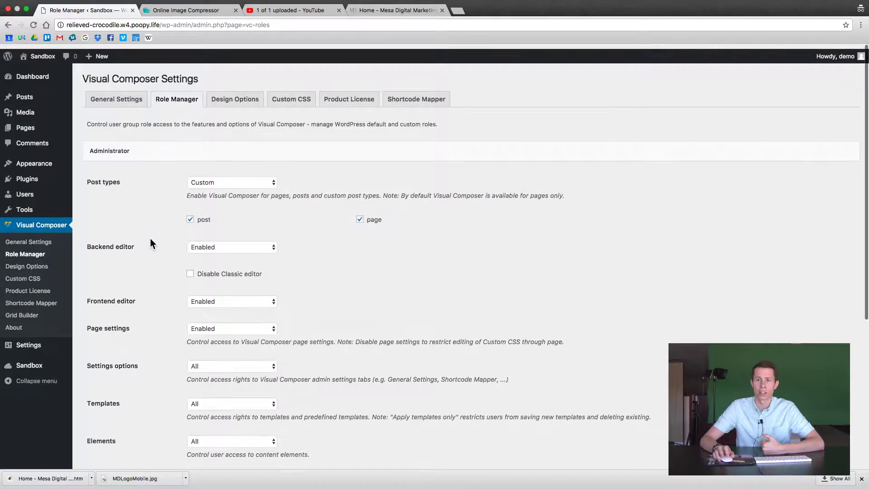
click(26, 95)
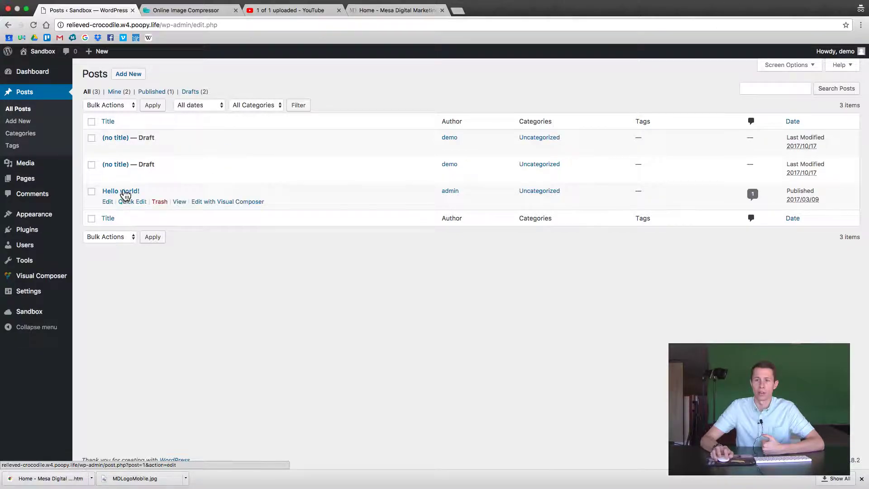
click(131, 75)
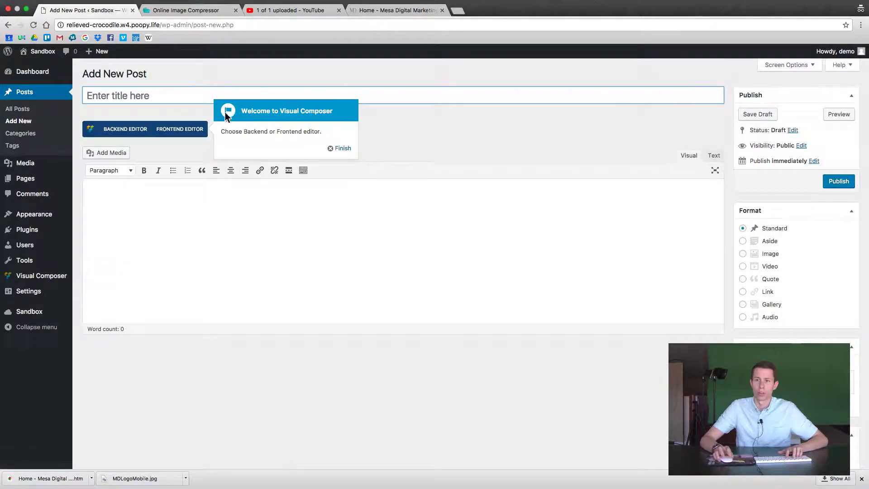
click(167, 95)
text(test)
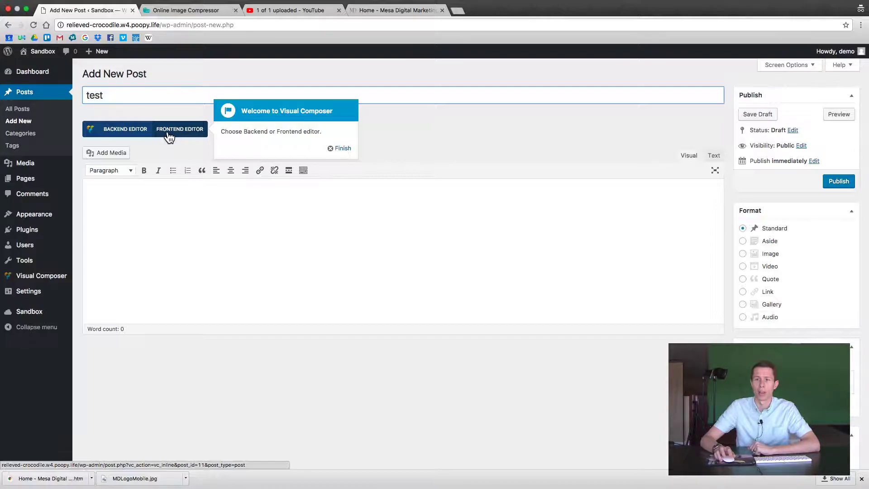
click(340, 149)
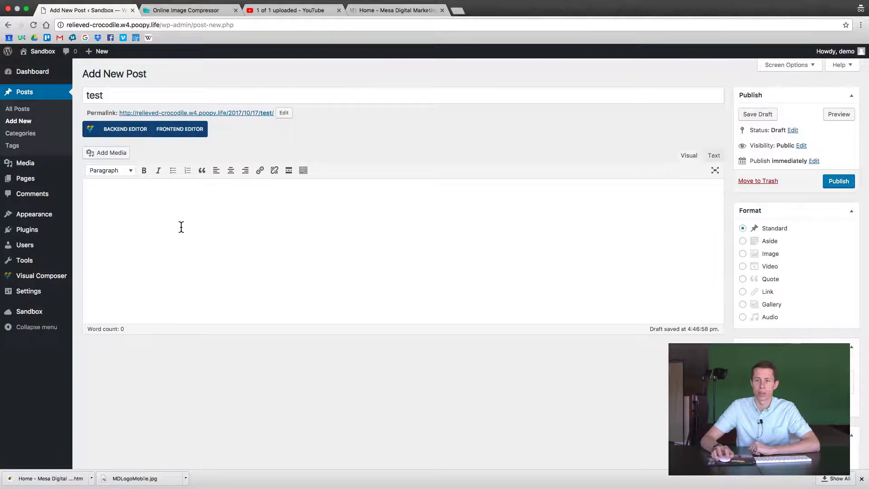
- Switch the post to the Visual Composer backend editor and add a Row element, dismissing the guide tips
click(128, 135)
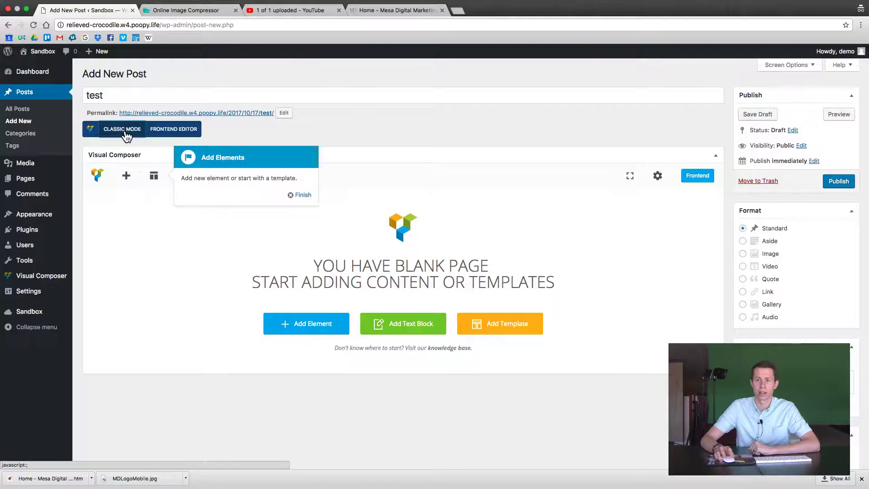
click(303, 195)
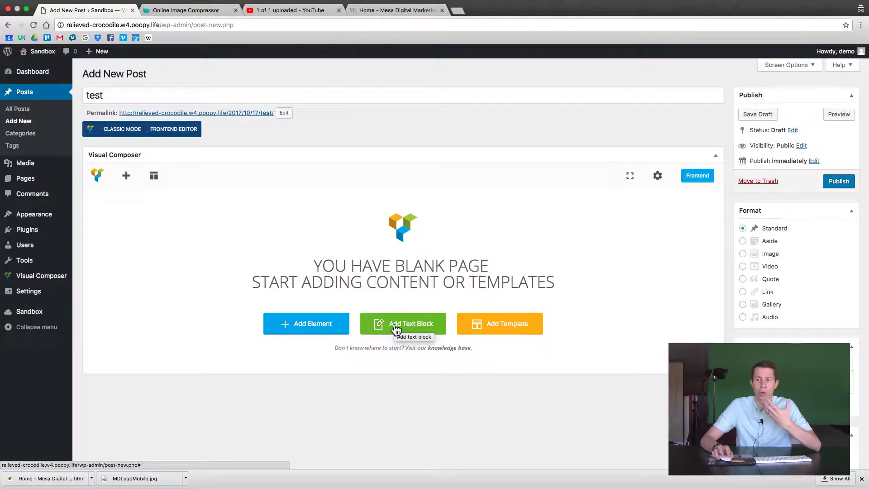
click(320, 329)
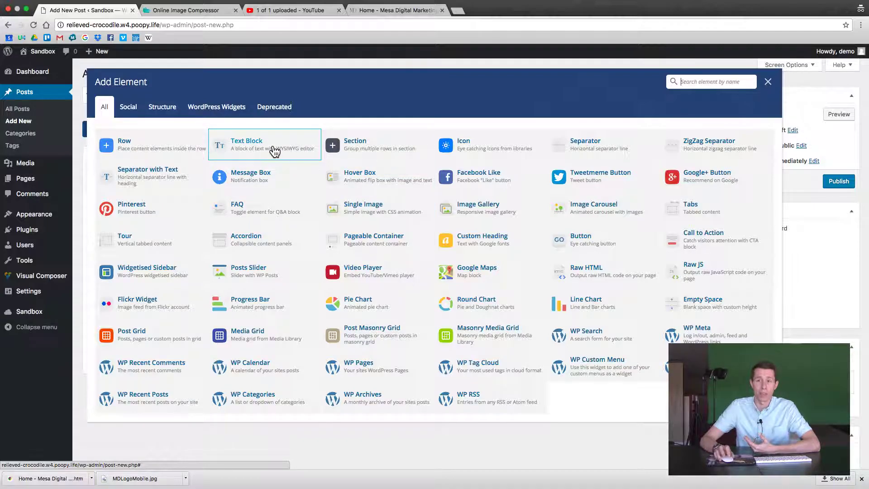
scroll(295, 186, down, 3)
scroll(295, 189, up, 5)
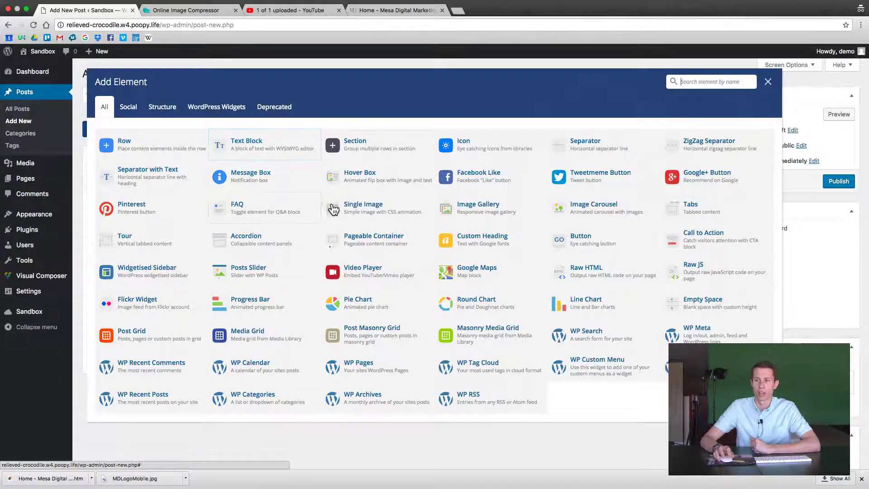
click(133, 146)
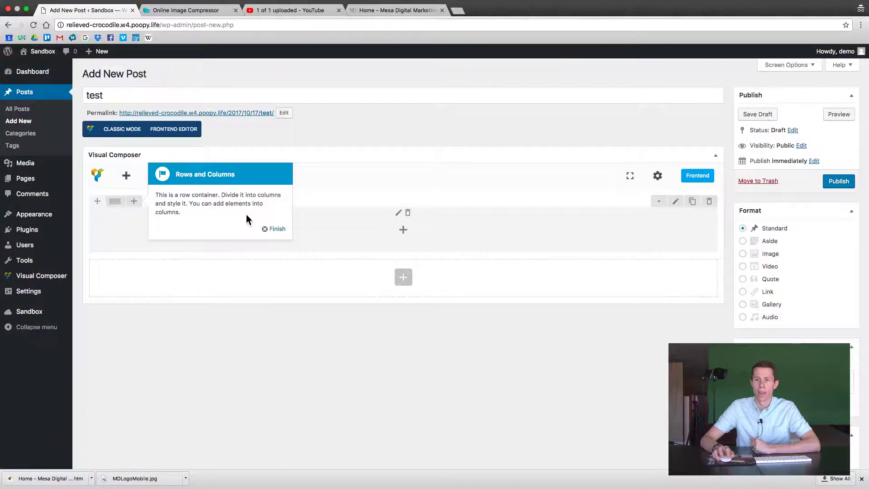
click(270, 232)
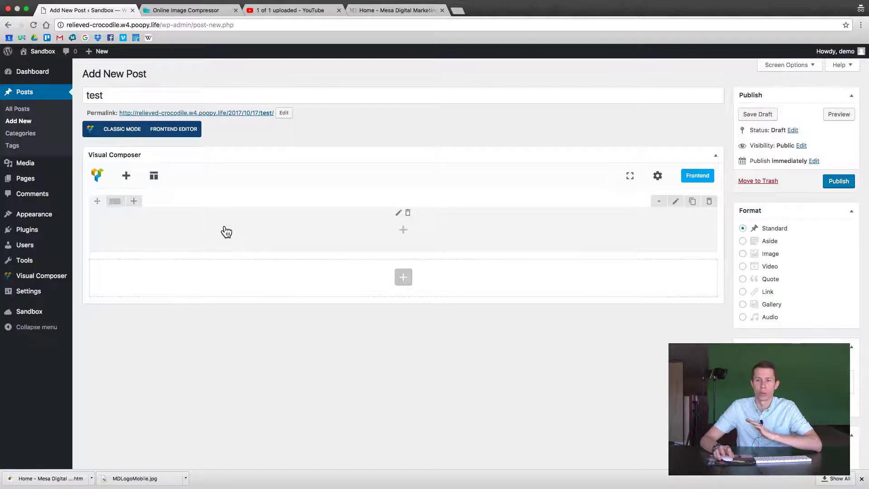
- Add a Text Block with its default text to the row, save it, and dismiss the control tip
click(404, 231)
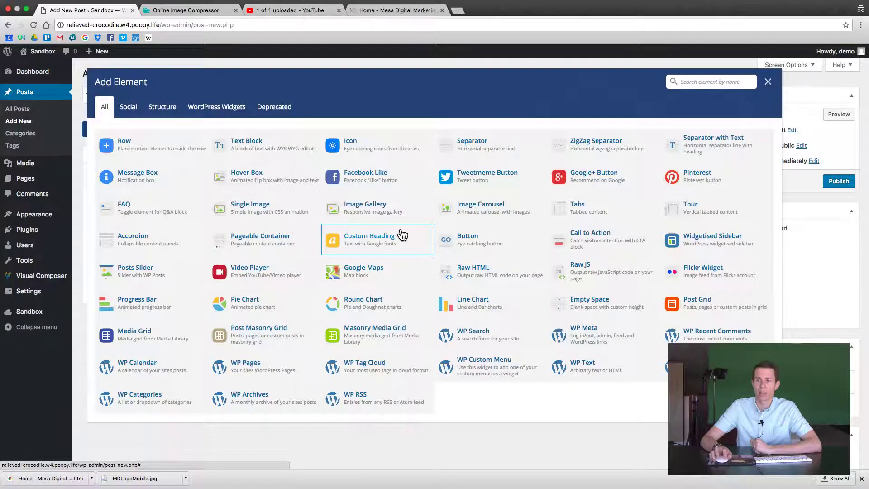
click(271, 153)
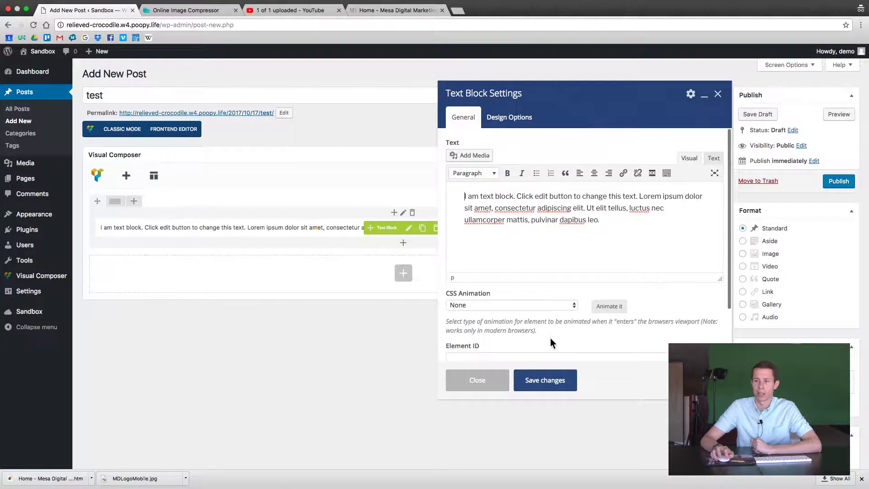
scroll(548, 319, down, 2)
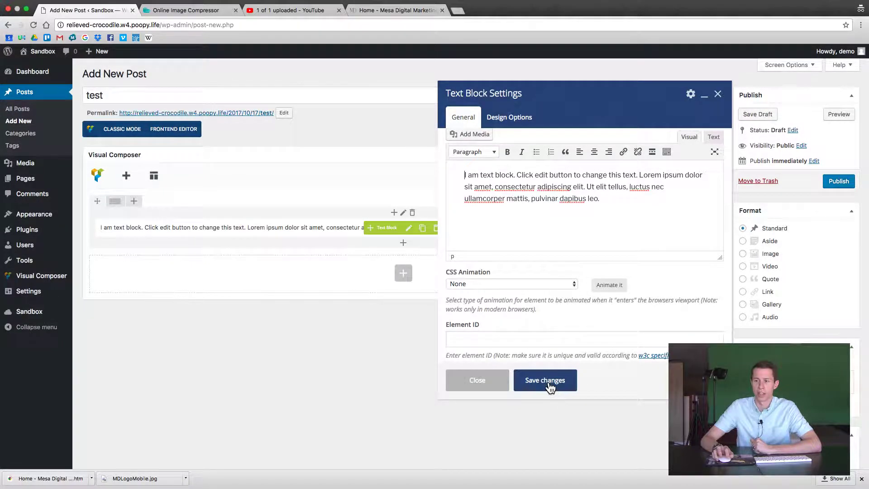
click(549, 382)
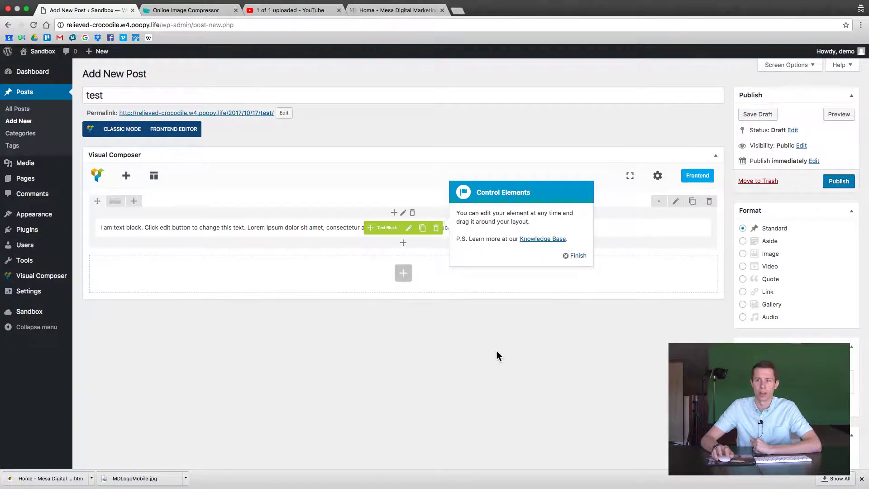
click(576, 256)
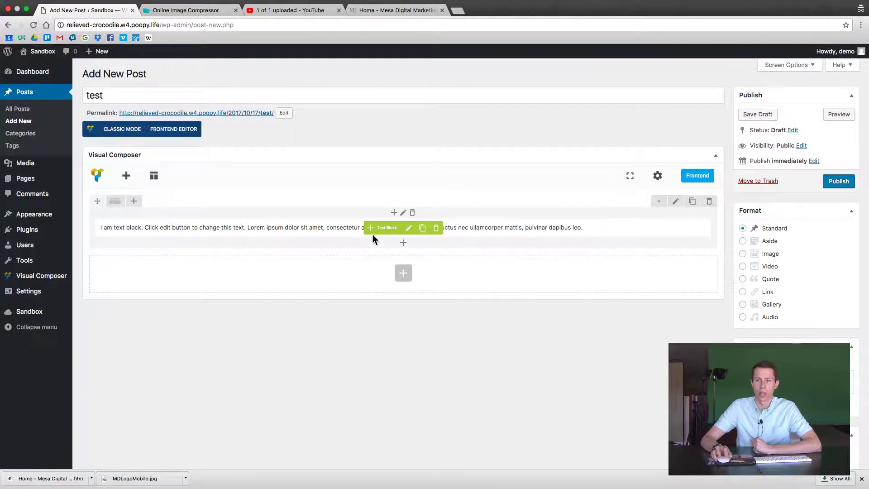
- Duplicate the text block and delete the copy
click(422, 228)
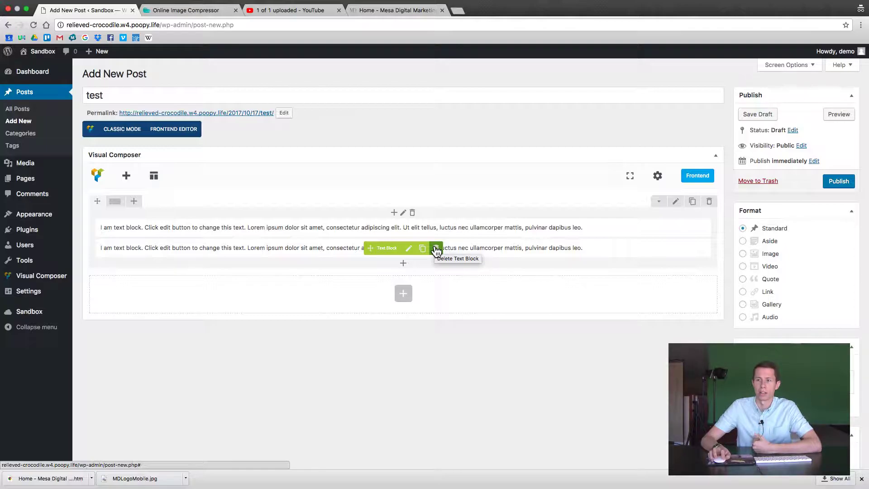
click(436, 248)
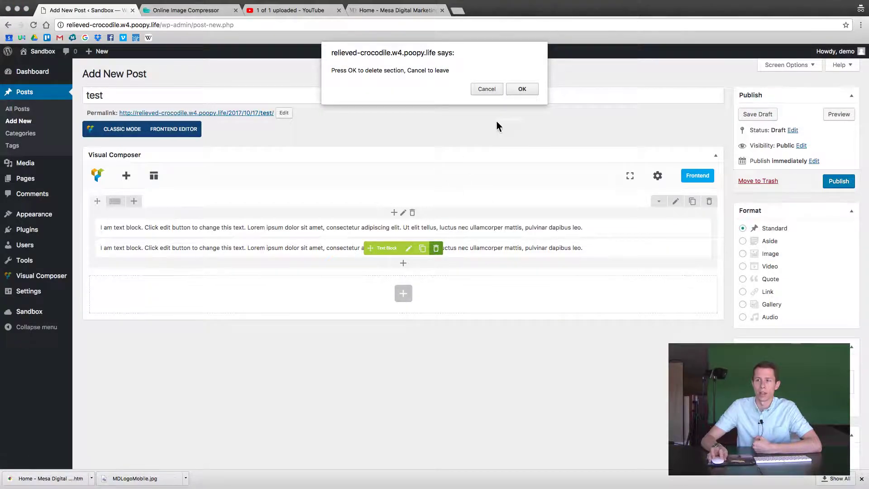
click(511, 88)
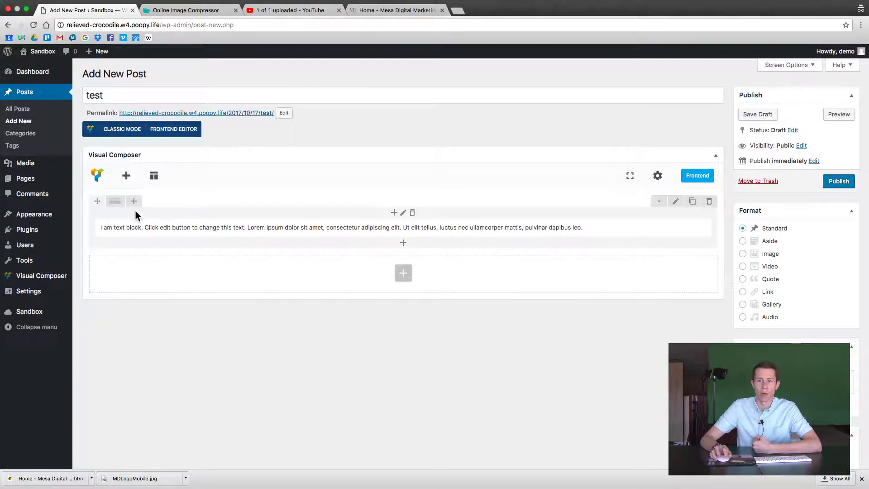
- Split the row into two equal columns and add a Single Image element to the empty second column
mouse_move(114, 207)
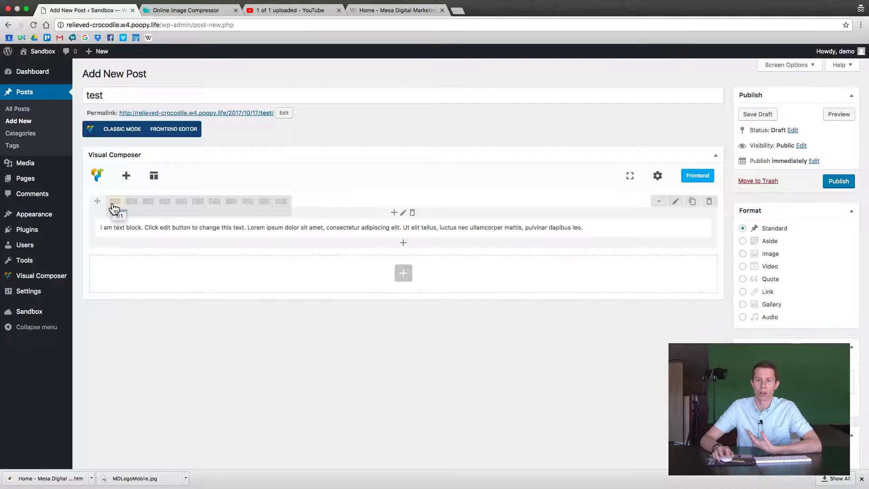
click(131, 204)
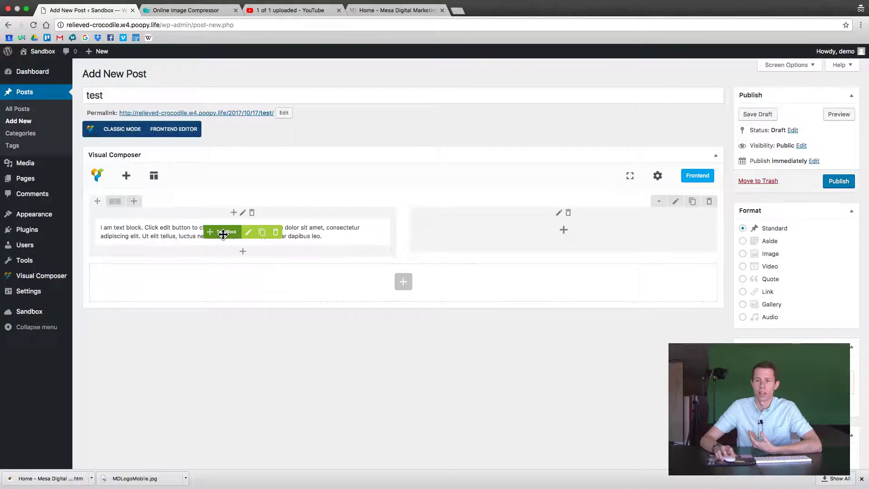
click(563, 233)
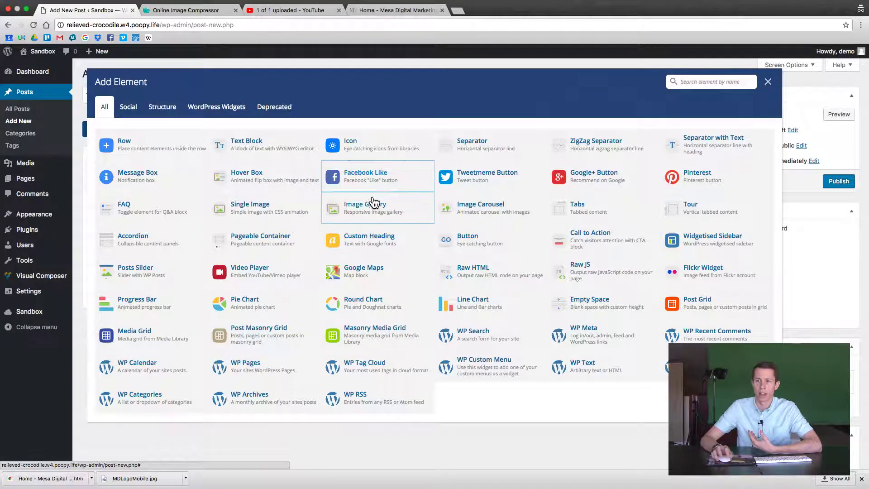
click(292, 207)
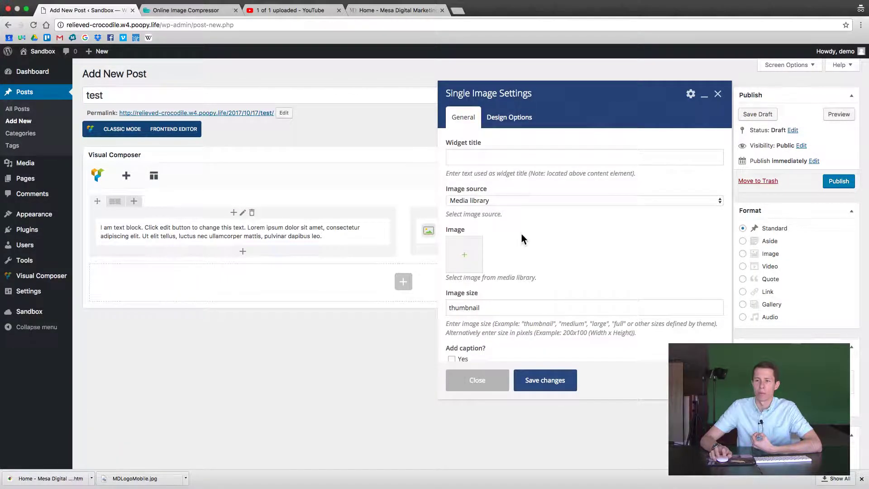
- Choose the MDLogoMobile copy logo from the media library as the Single Image element's picture
click(464, 261)
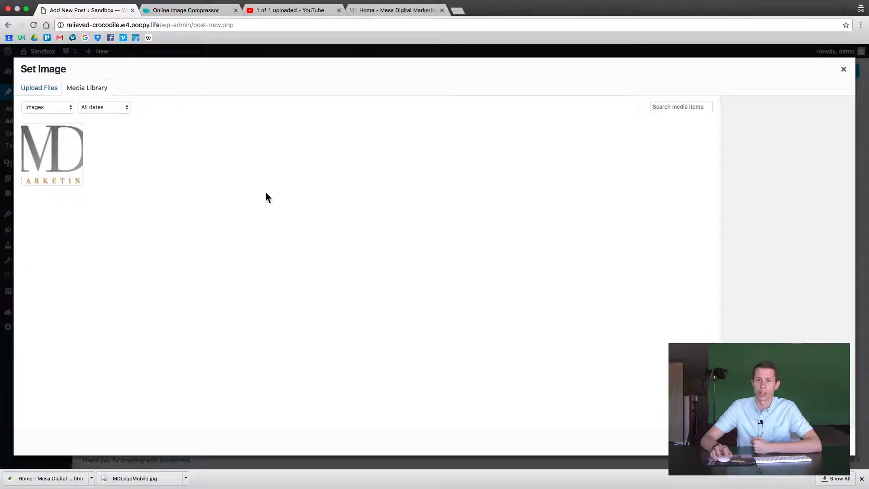
click(70, 176)
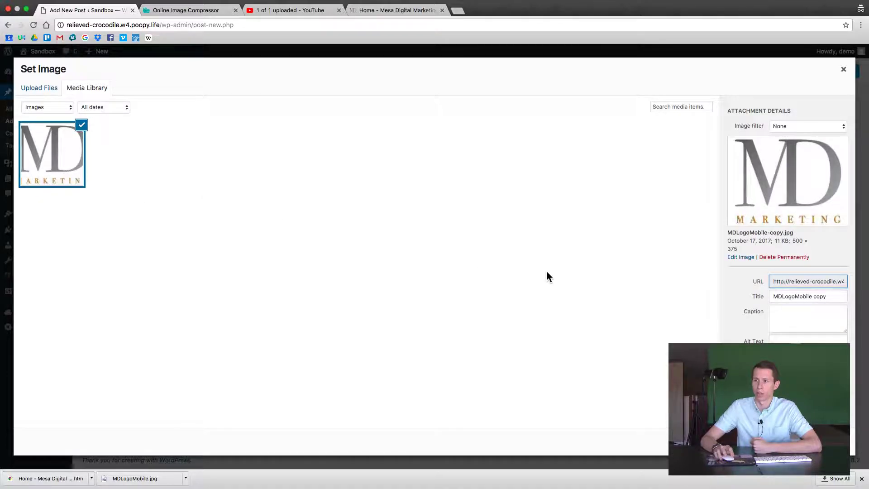
click(828, 441)
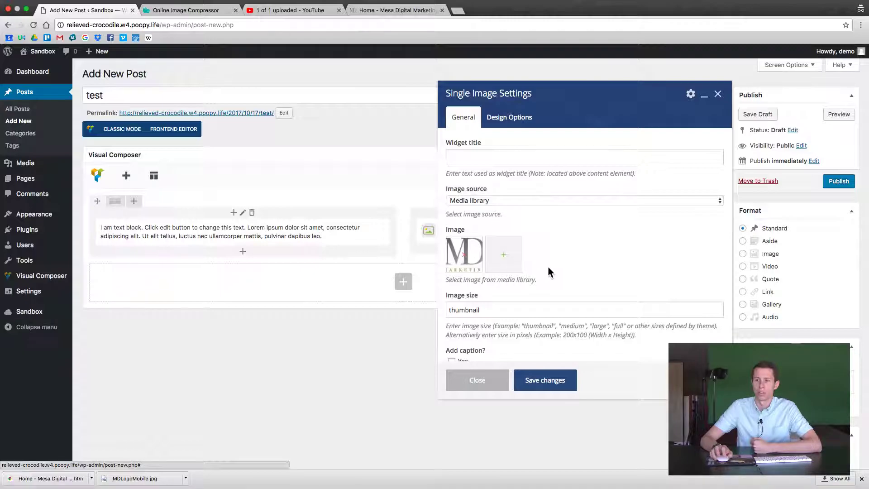
- Set the Single Image element's image size to full
scroll(547, 301, down, 1)
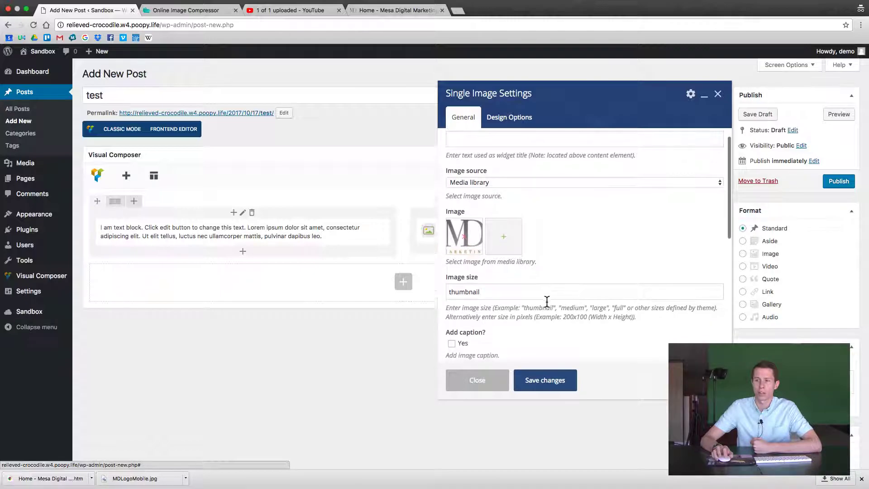
double_click(512, 293)
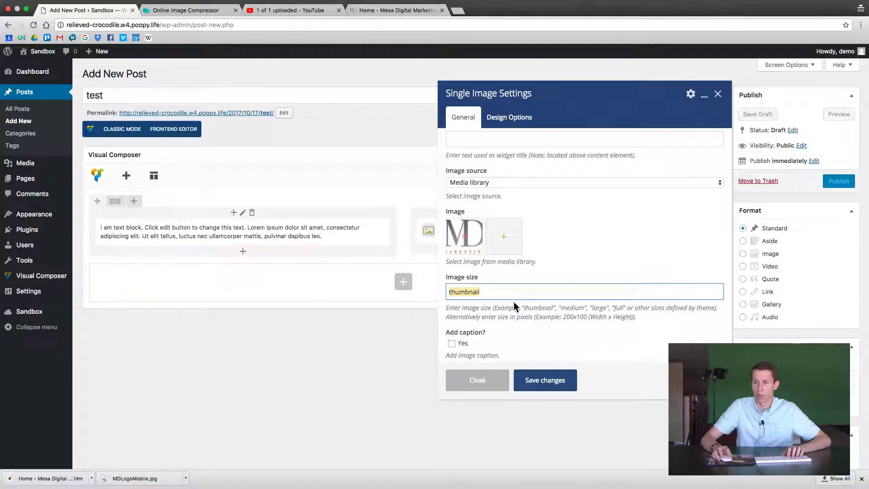
drag(522, 307, 627, 308)
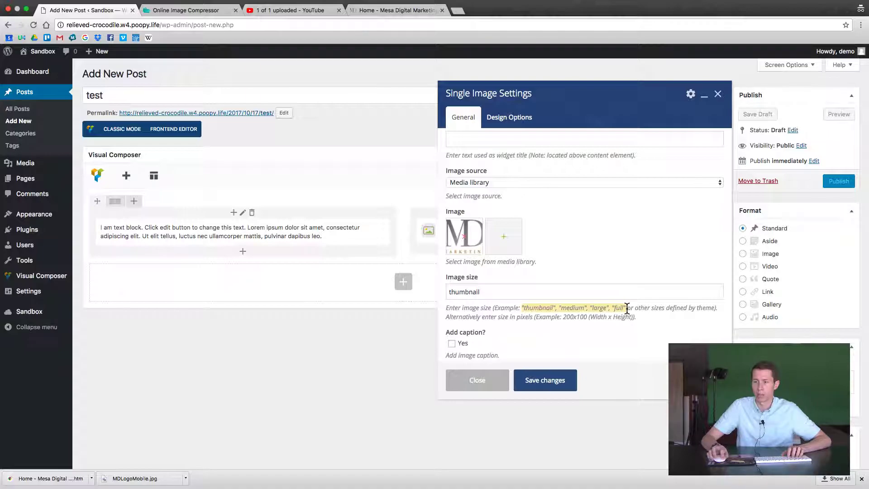
double_click(538, 294)
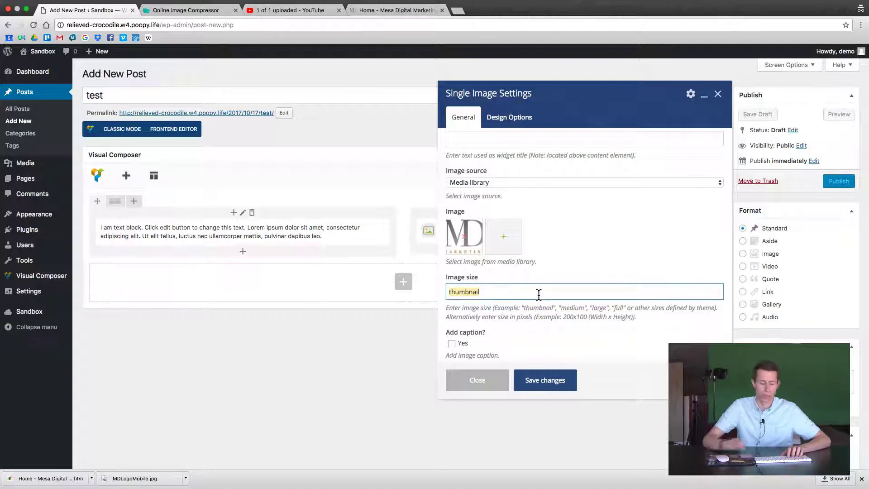
text(full)
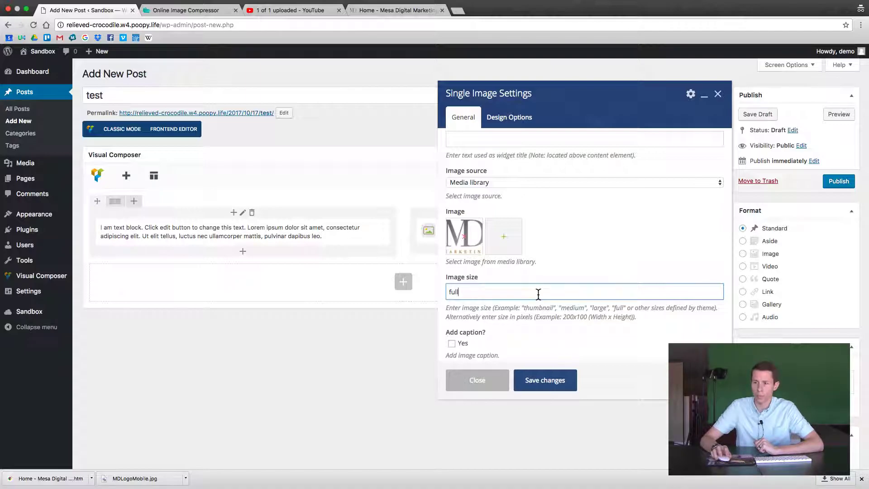
- Set the Single Image element's alignment to Center
scroll(539, 327, down, 4)
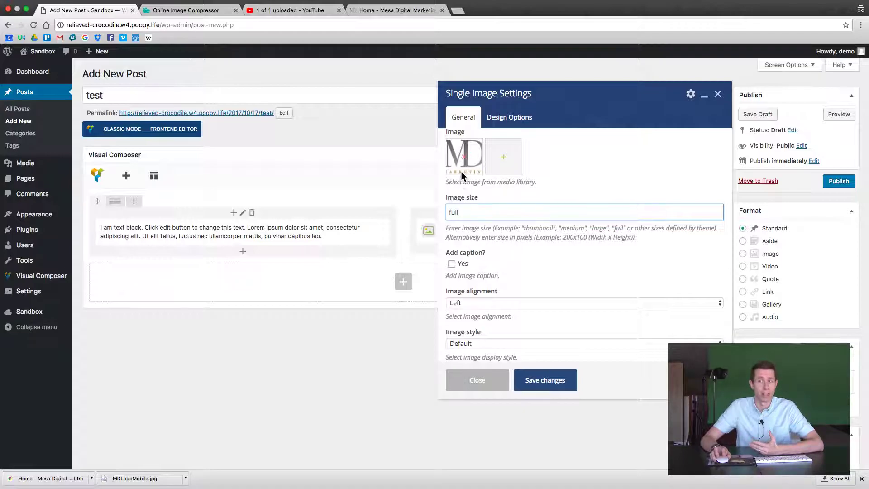
scroll(505, 271, down, 2)
scroll(507, 272, down, 1)
click(506, 266)
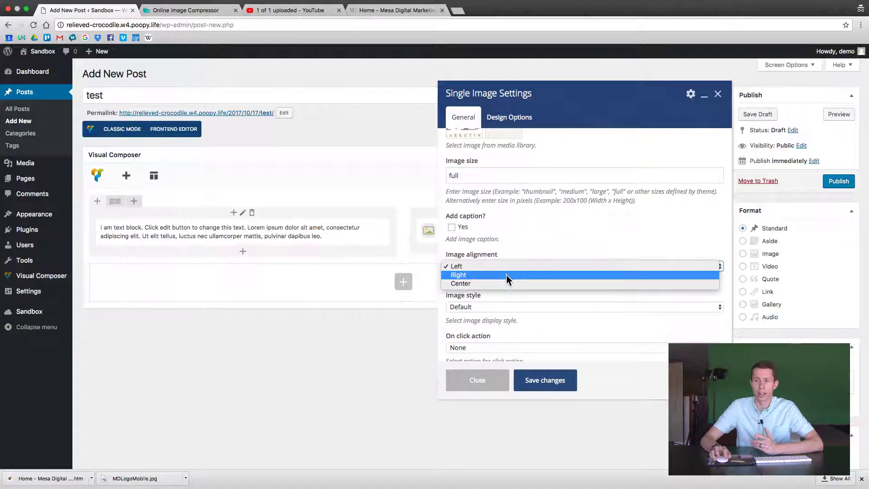
click(506, 283)
- Review the on-click action options, keep None, and save the Single Image settings
scroll(517, 303, down, 2)
scroll(519, 303, down, 4)
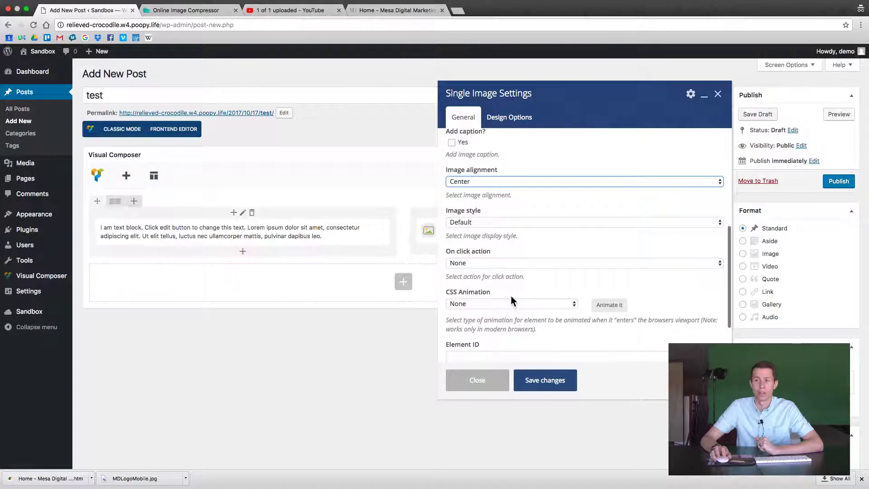
scroll(513, 294, down, 1)
click(508, 249)
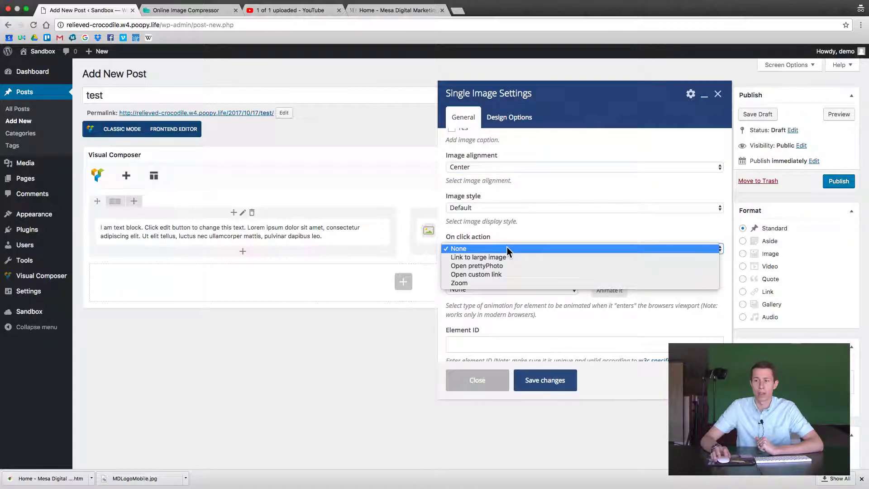
click(506, 248)
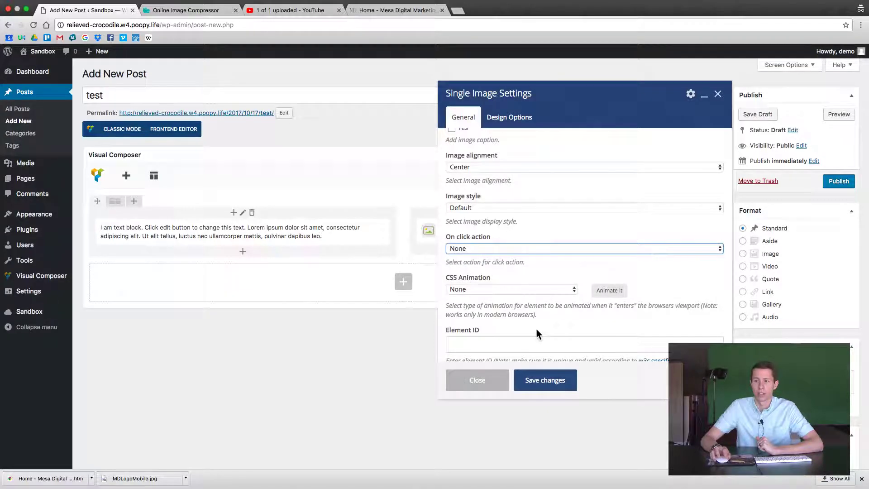
scroll(536, 334, down, 1)
scroll(538, 344, down, 4)
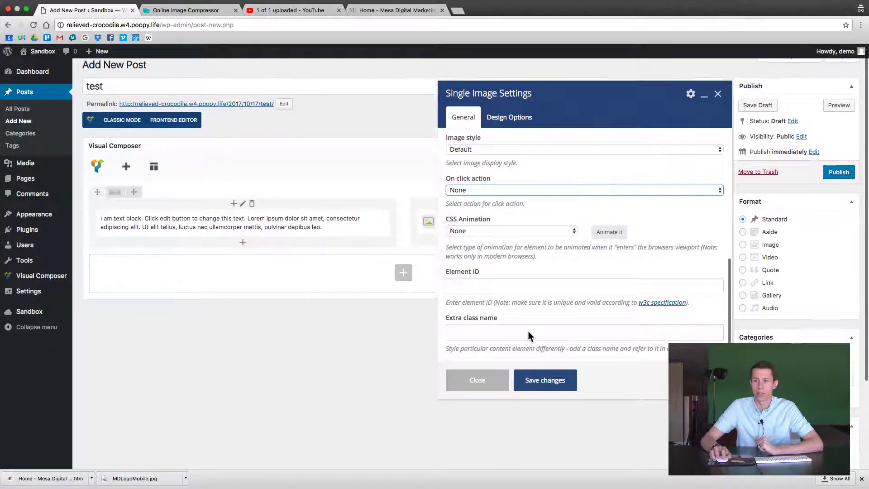
click(545, 380)
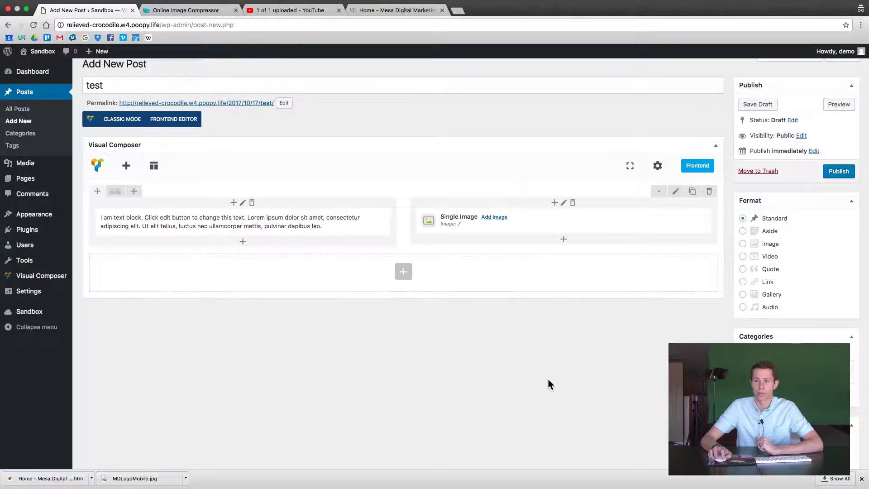
- Duplicate the two-column row and swap the copy's columns so the image comes before the text block
scroll(545, 363, up, 2)
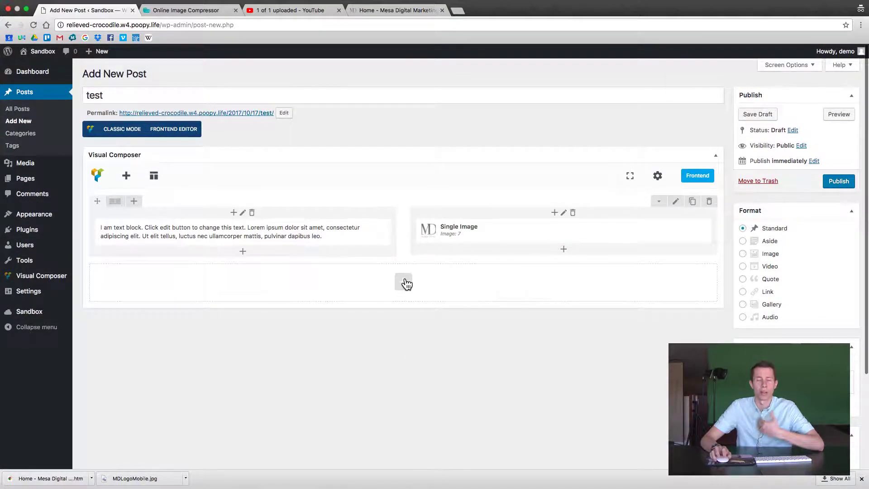
click(692, 202)
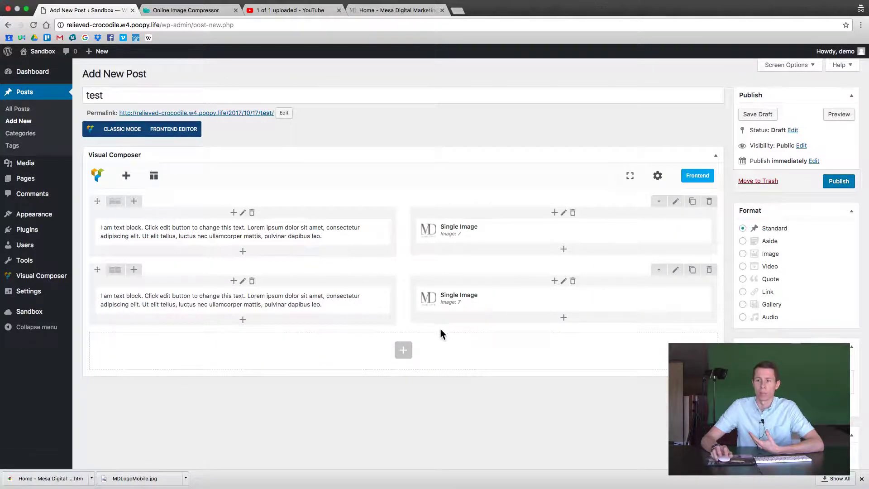
mouse_move(511, 299)
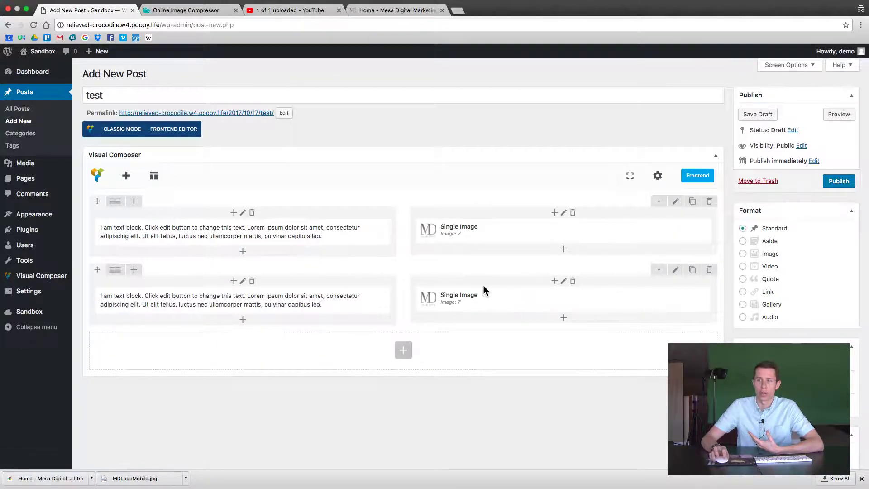
drag(484, 283, 202, 286)
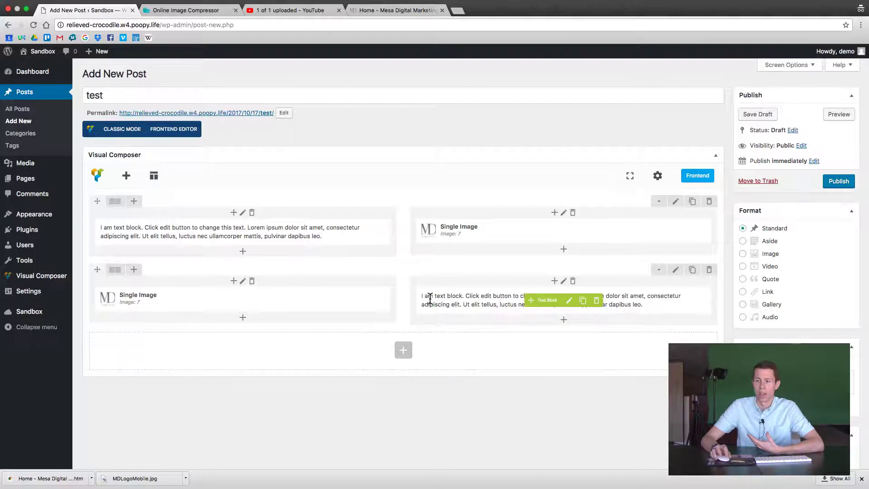
mouse_move(332, 246)
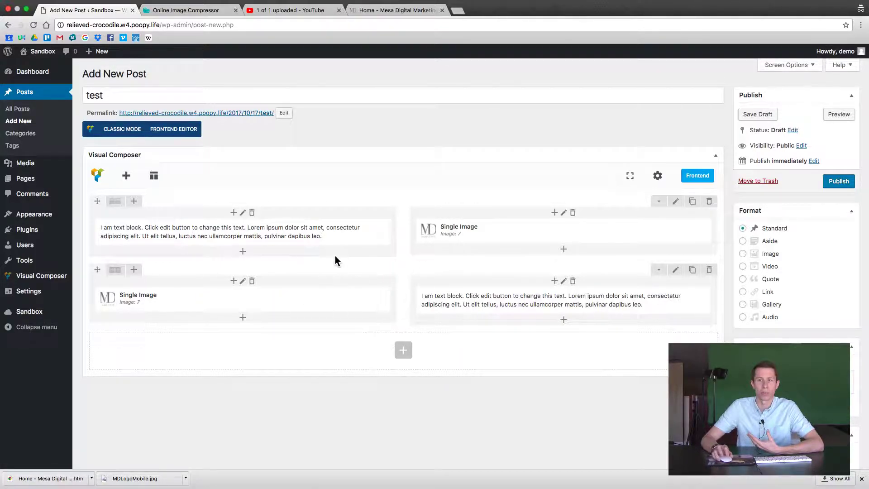
mouse_move(274, 243)
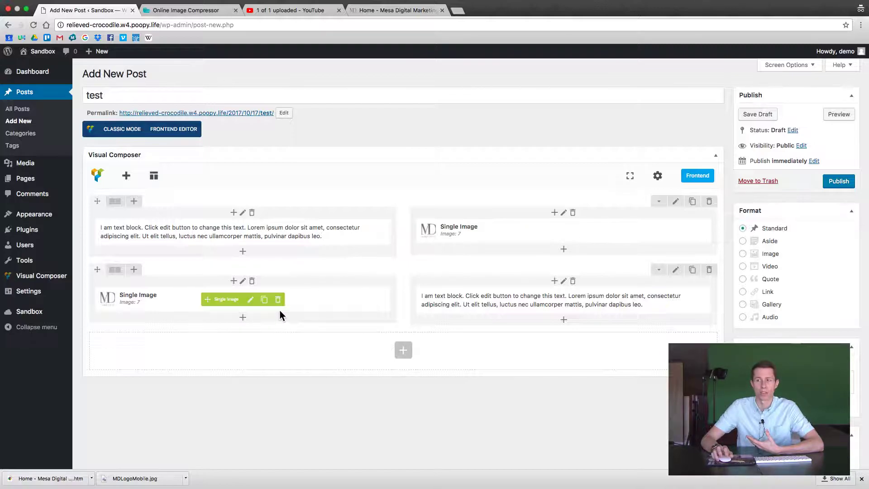
- Search the elements for "em" and add an Empty Space element below the two content rows
click(402, 358)
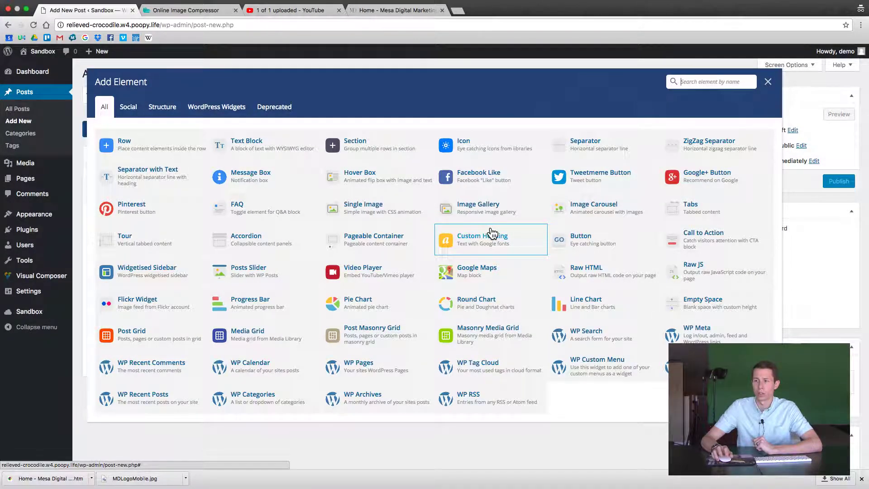
text(e)
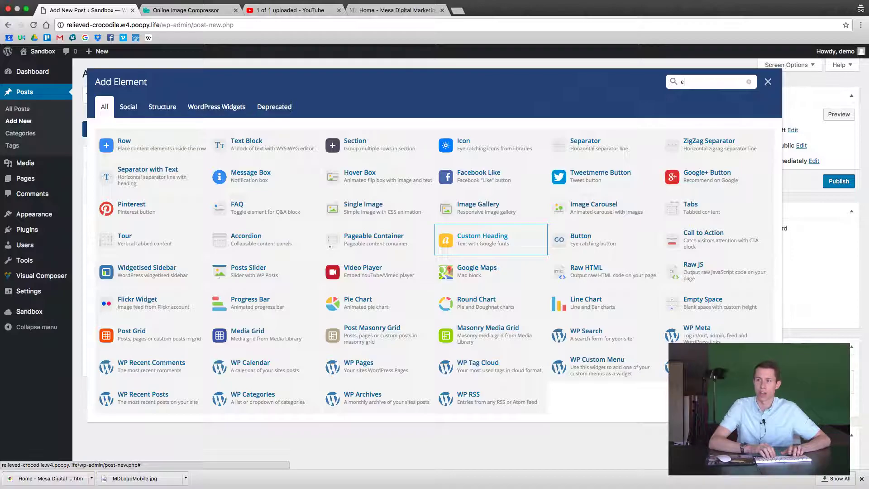
text(m)
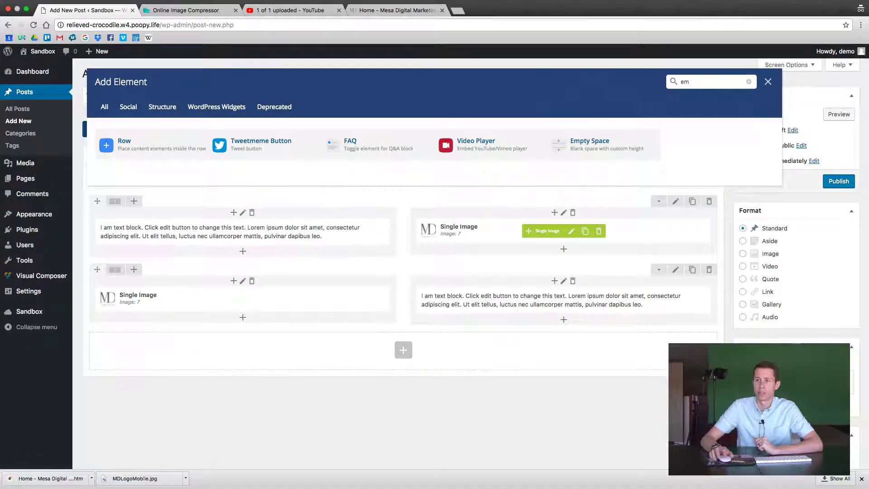
click(587, 154)
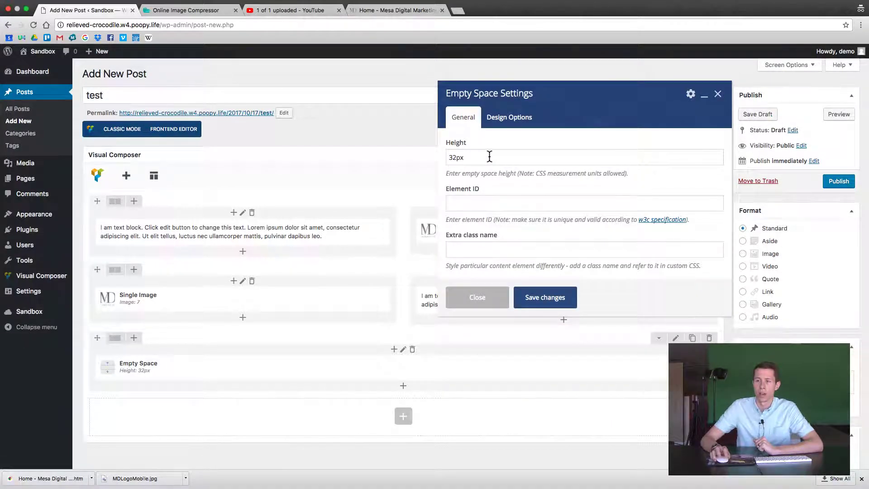
- Set the Empty Space height to 60px and save its settings
click(457, 157)
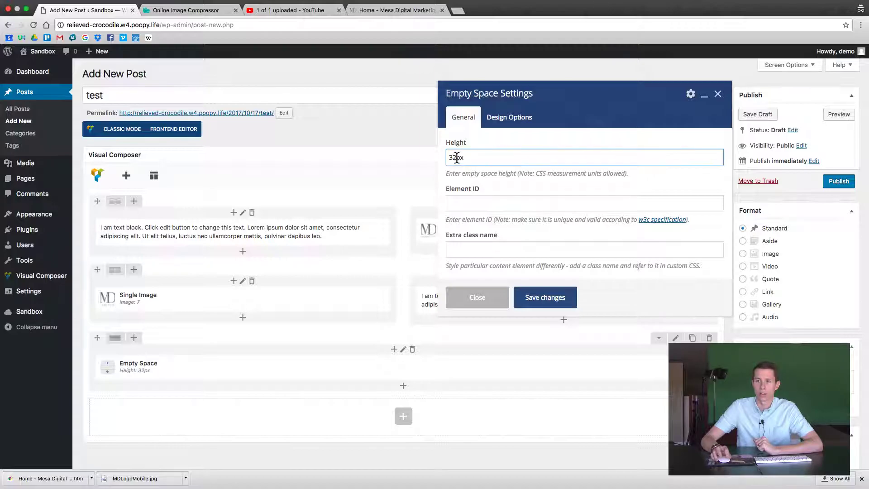
key(BackSpace)
key(BackSpace)
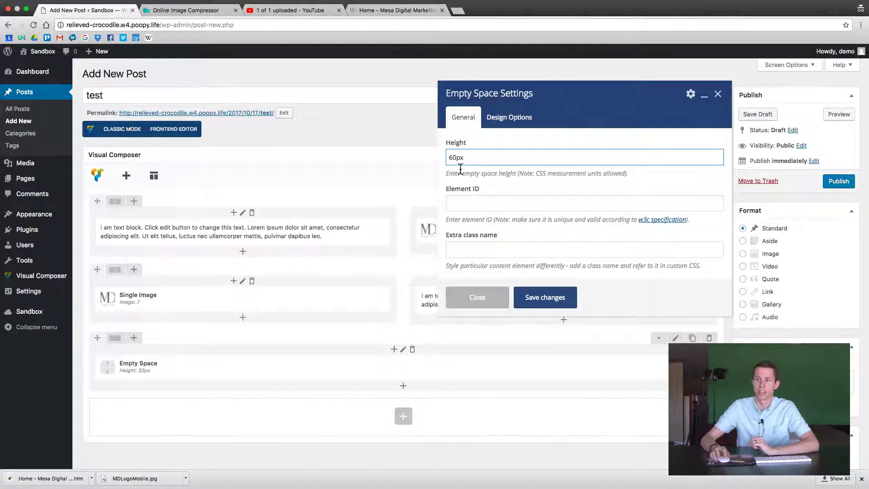
click(561, 298)
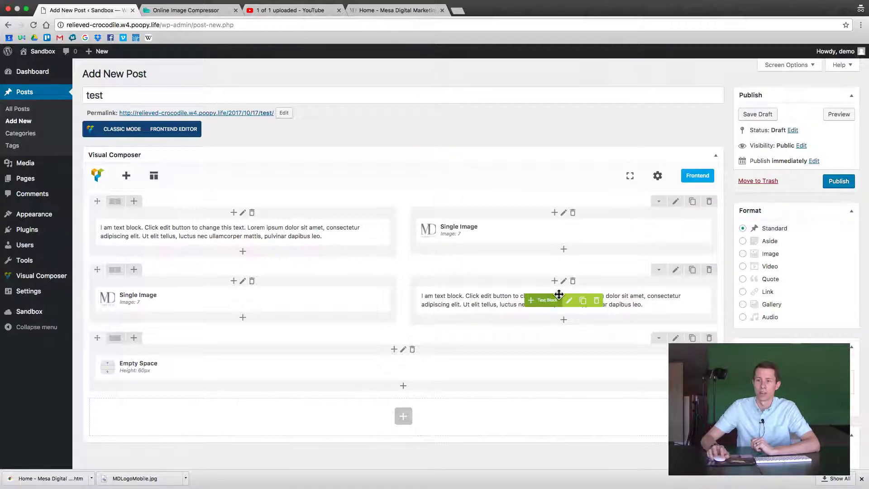
- Duplicate the Empty Space row and move one of the two above the first content row
click(692, 338)
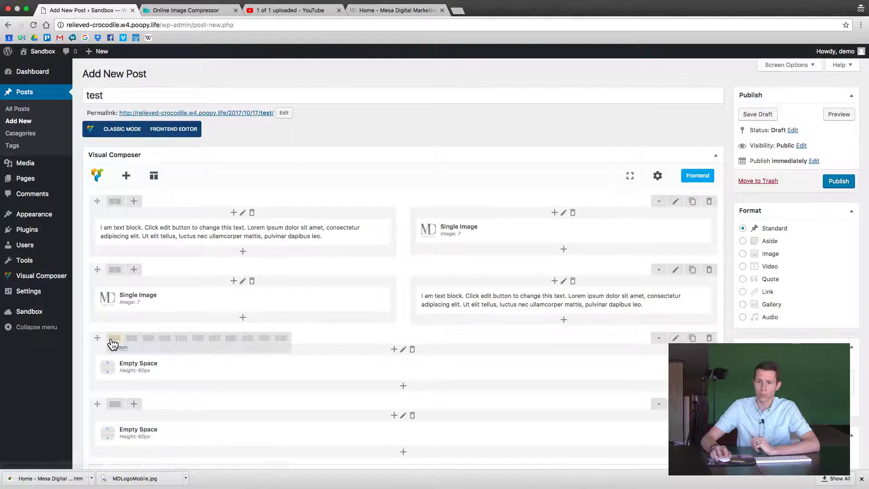
mouse_move(94, 340)
mouse_down()
mouse_move(109, 201)
mouse_move(113, 213)
mouse_up()
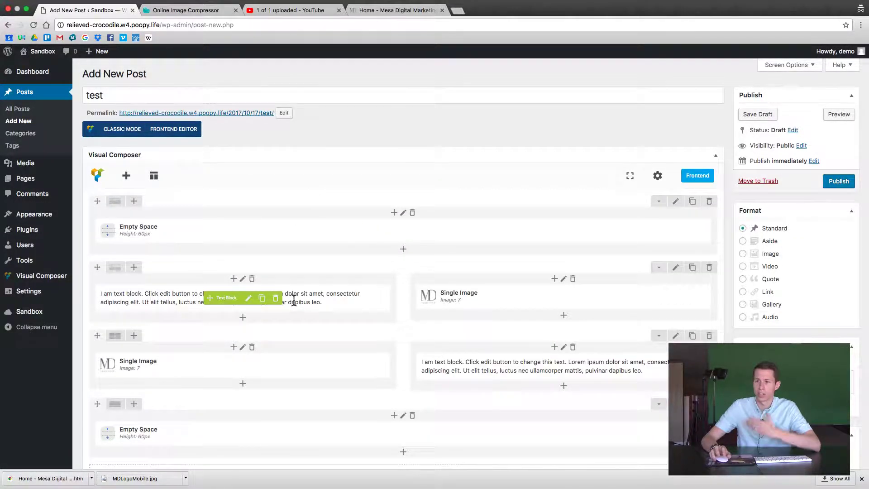
- Give the first text-and-image row a light grey background, #d8d8d8, in its design options and save the row settings
scroll(295, 246, down, 3)
scroll(343, 306, up, 2)
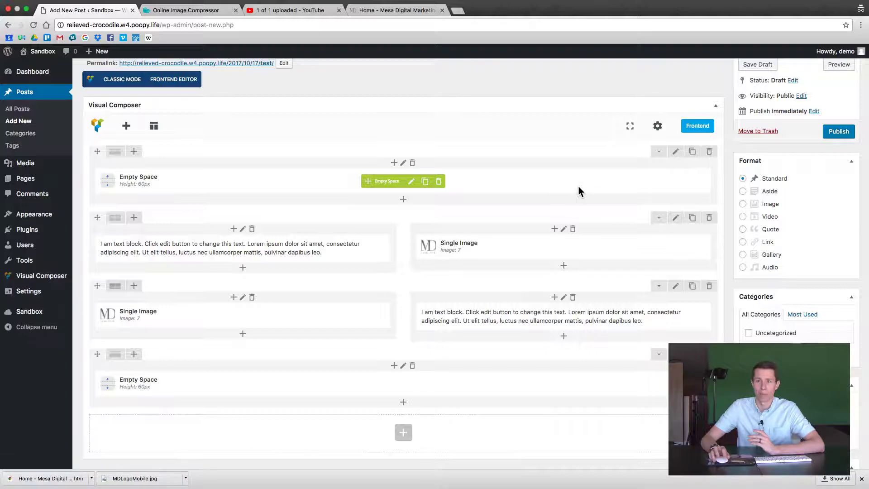
click(676, 219)
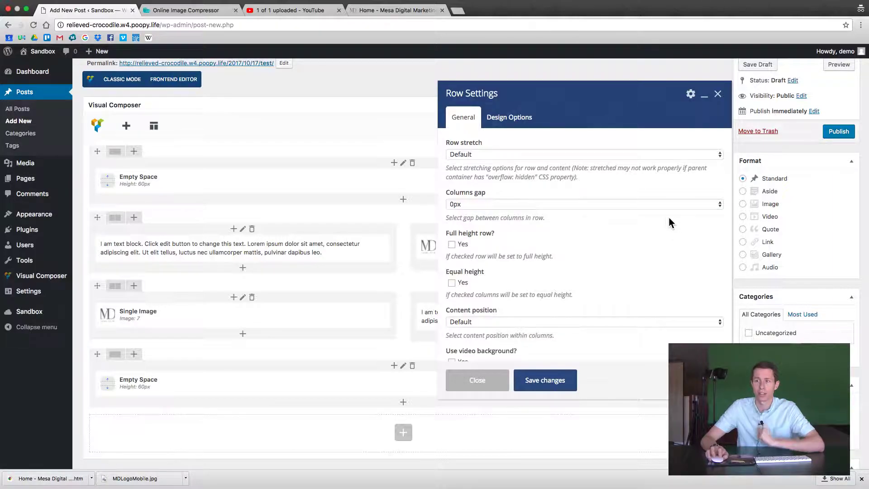
click(522, 118)
click(643, 241)
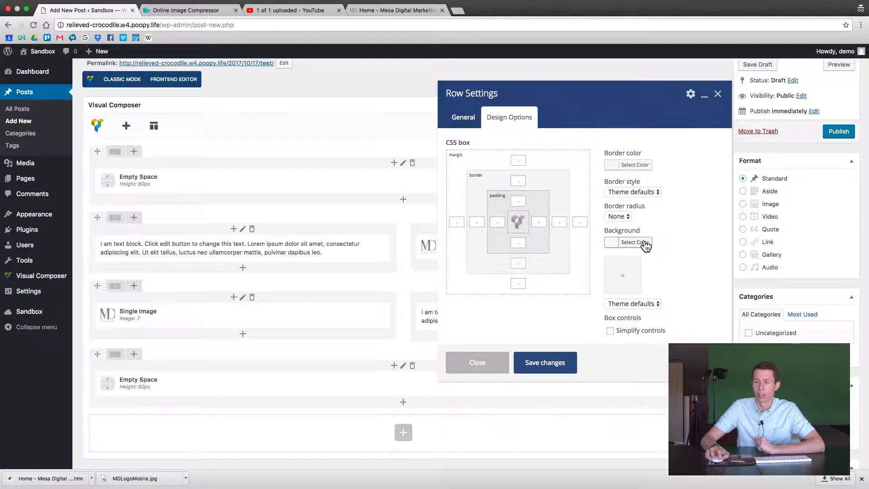
click(591, 271)
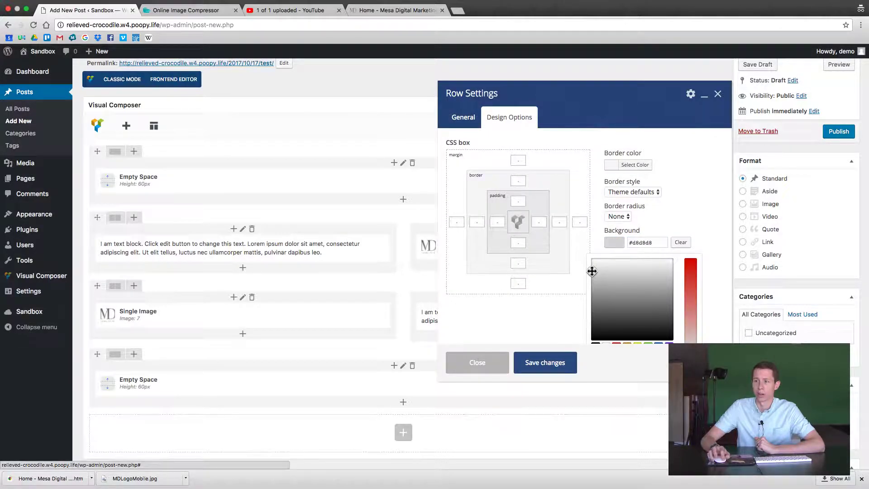
click(569, 363)
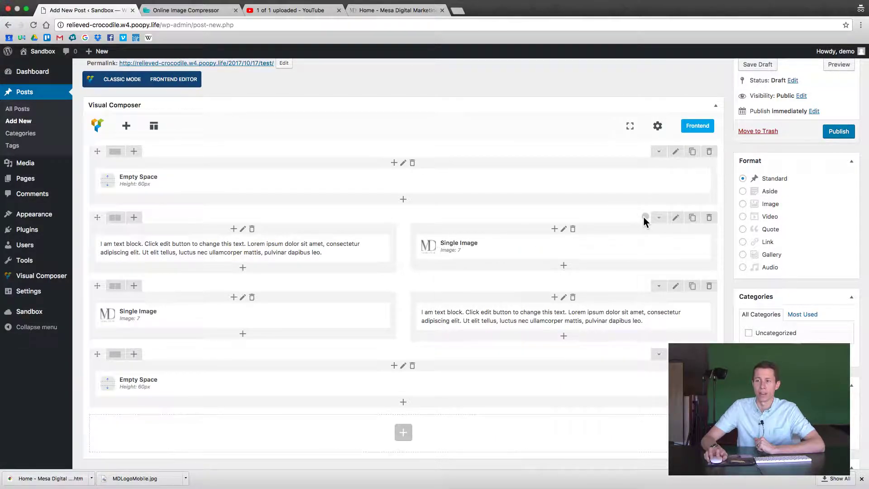
- Examine the padding fields in the design options of the first text-and-image row, leaving its settings as they are
click(675, 218)
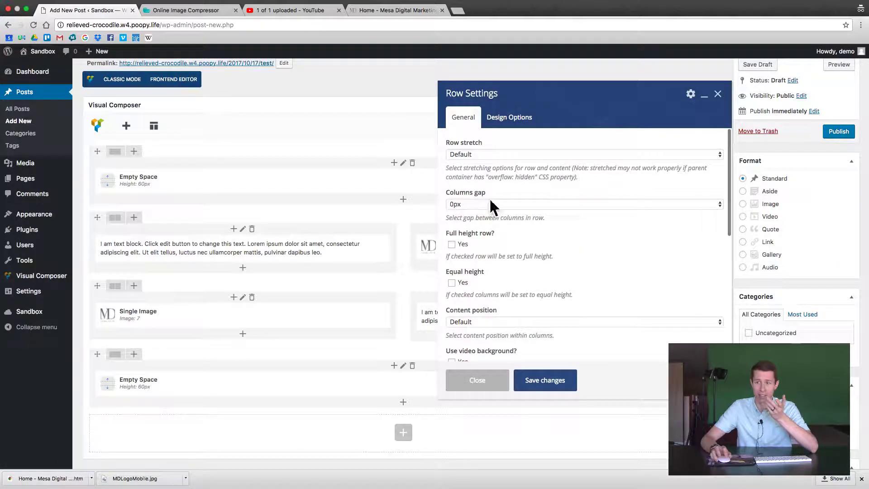
click(511, 118)
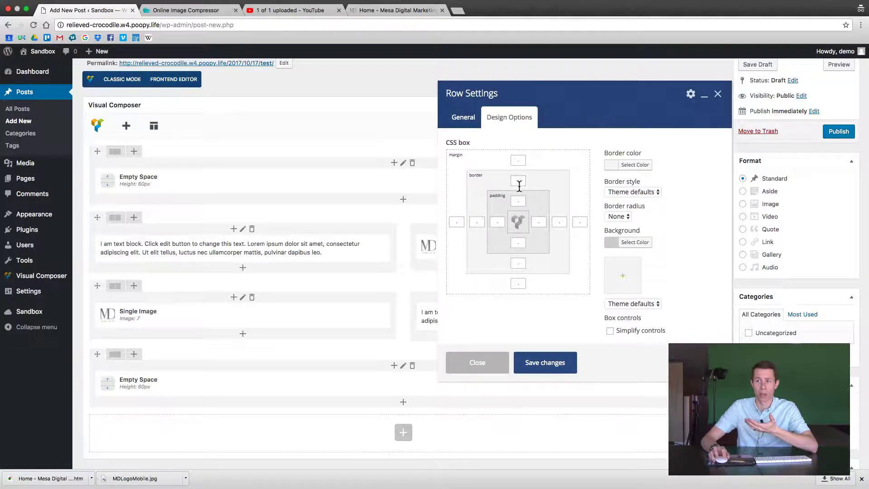
click(518, 201)
click(518, 243)
click(519, 200)
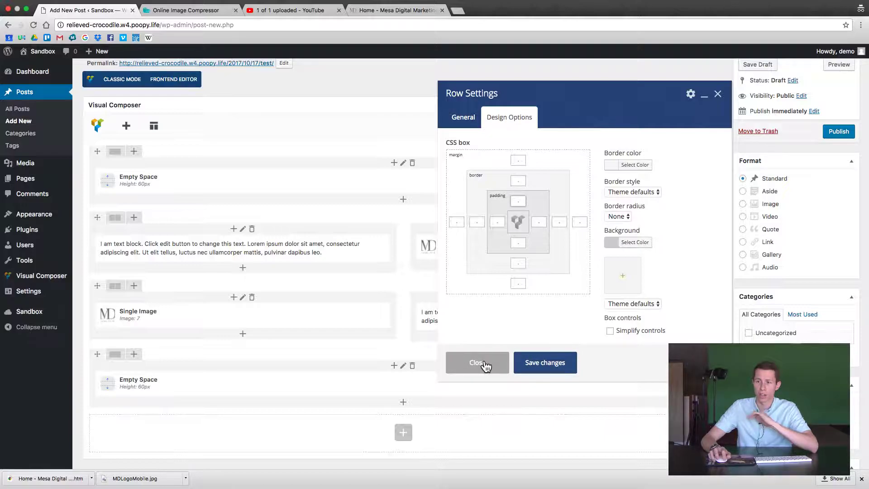
click(485, 366)
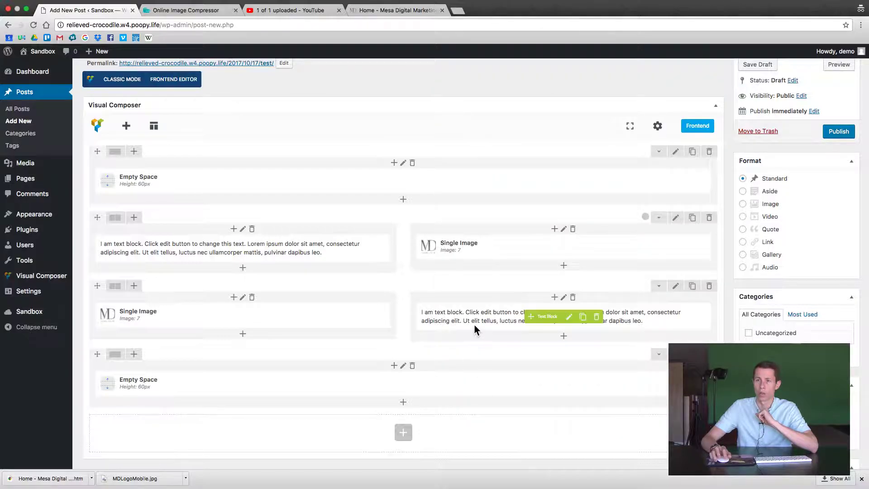
- Publish the test post and open its permalink in a separate browser tab
scroll(475, 326, up, 1)
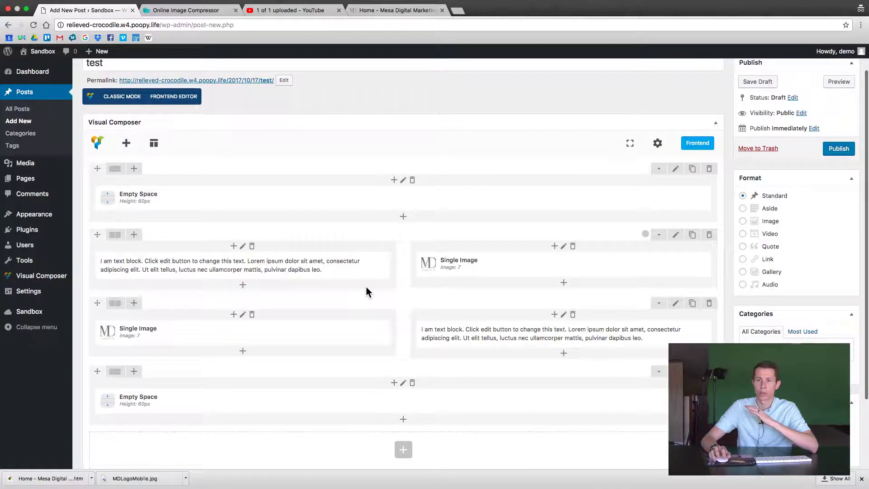
scroll(365, 285, up, 1)
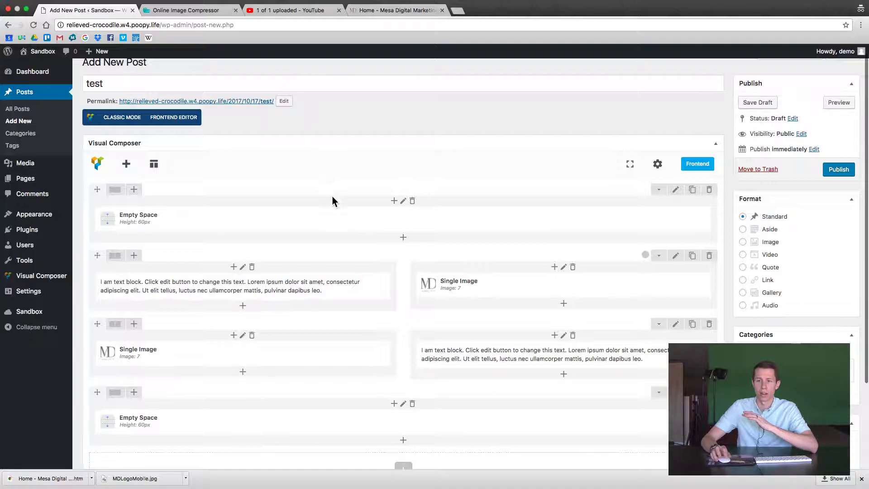
scroll(343, 316, down, 1)
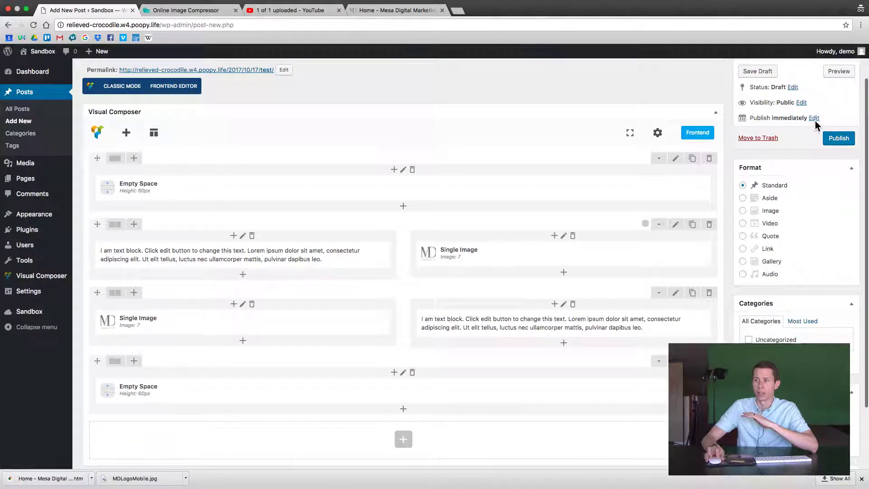
click(835, 139)
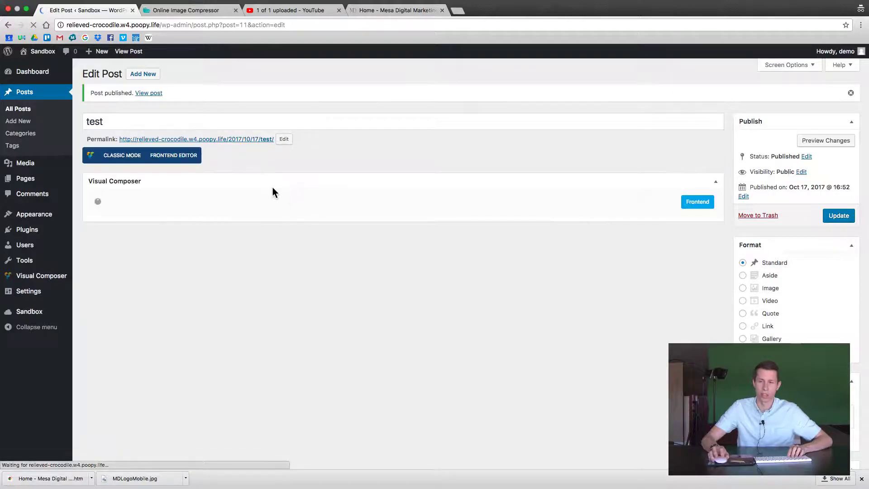
super+click(235, 141)
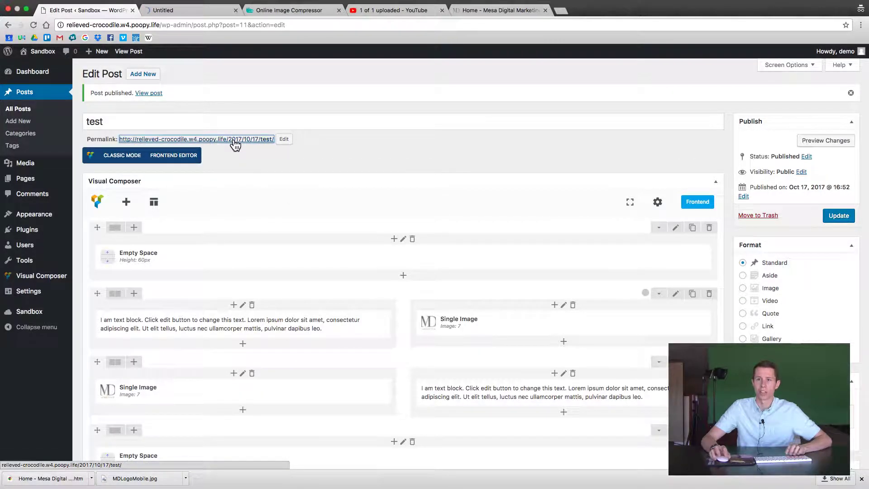
click(178, 12)
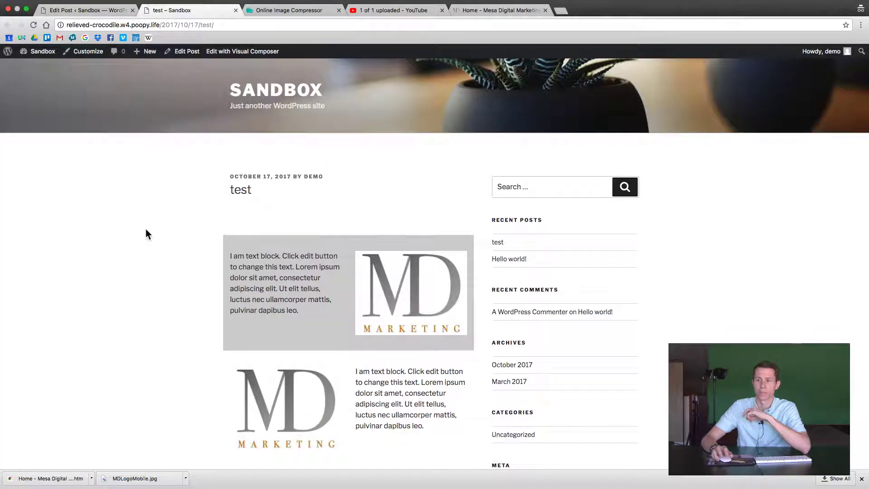
- Examine the published post's desktop layout, including the row background, the alternating text and images, and the spacing around them
scroll(143, 234, down, 3)
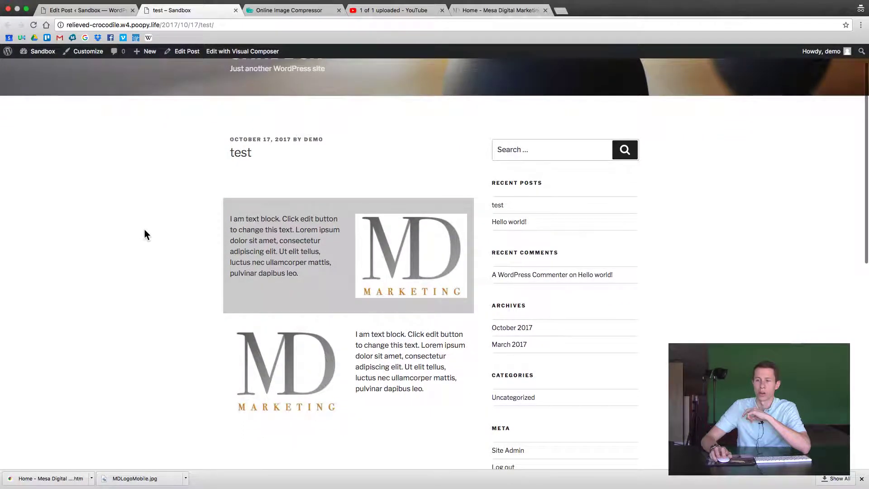
scroll(144, 231, up, 3)
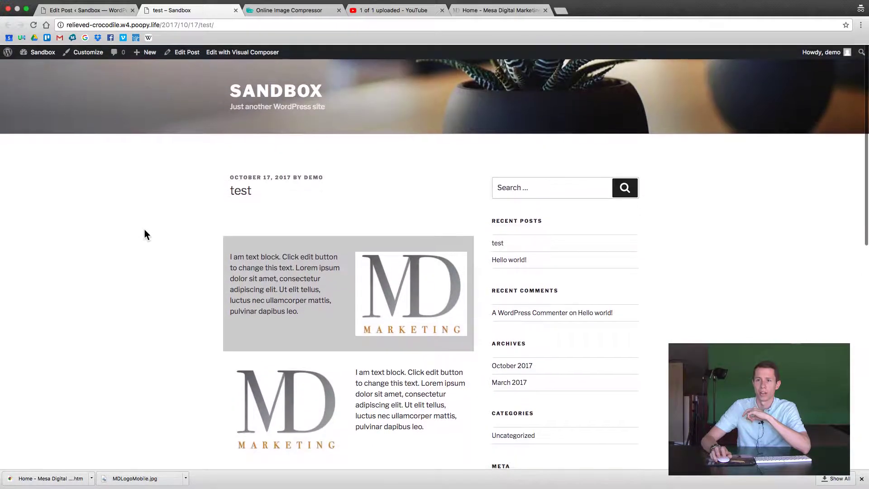
scroll(145, 234, down, 4)
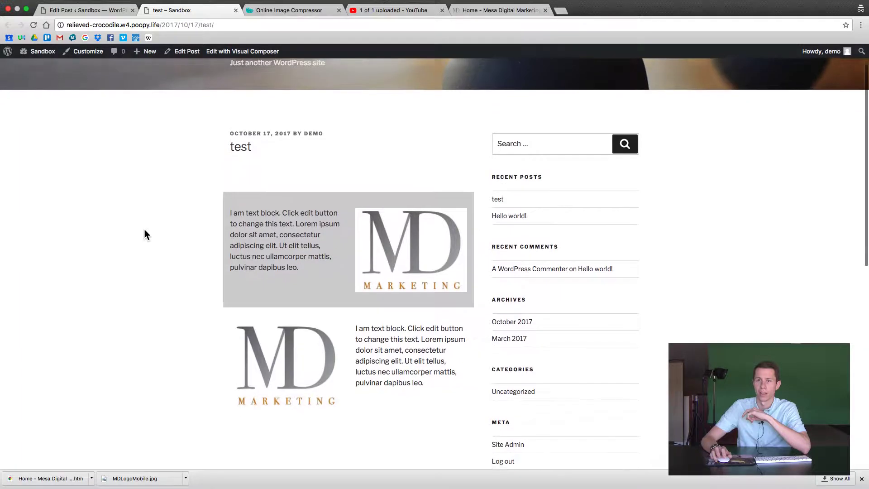
scroll(145, 230, up, 3)
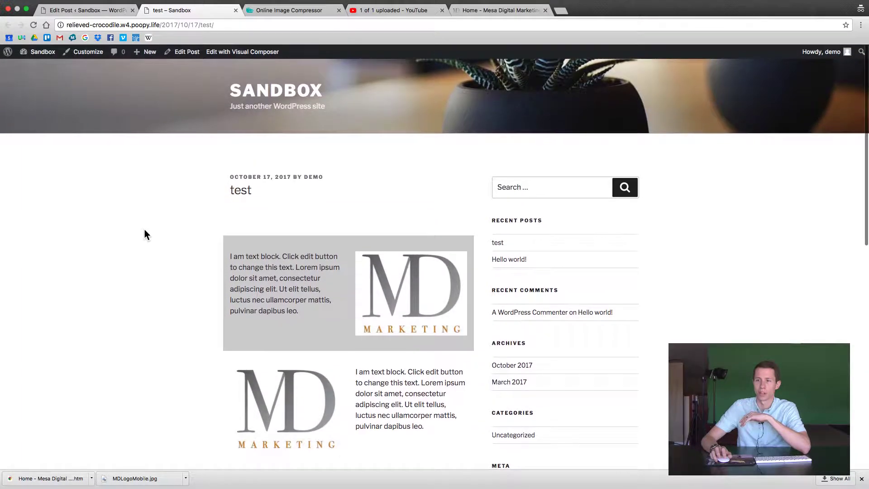
scroll(145, 231, down, 3)
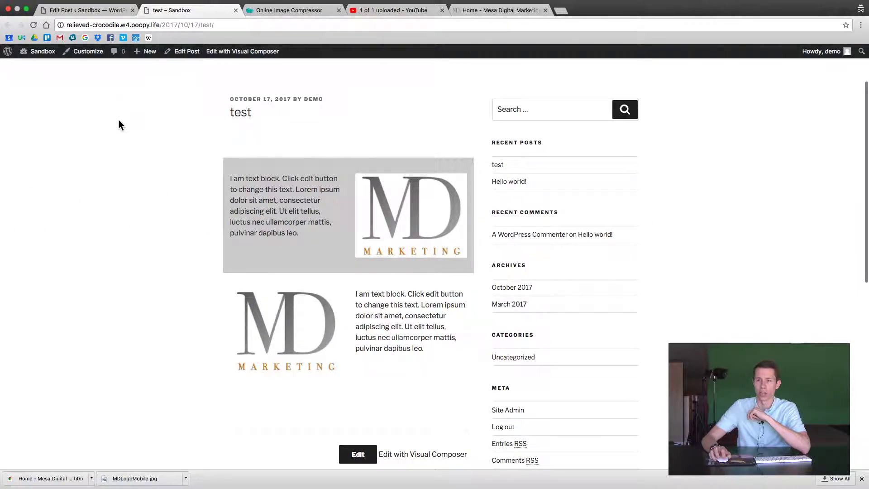
scroll(119, 122, up, 3)
- Inspect the published page in the browser's responsive device view to check how the rows stack on mobile, closing the developer tools when done
right_click(118, 190)
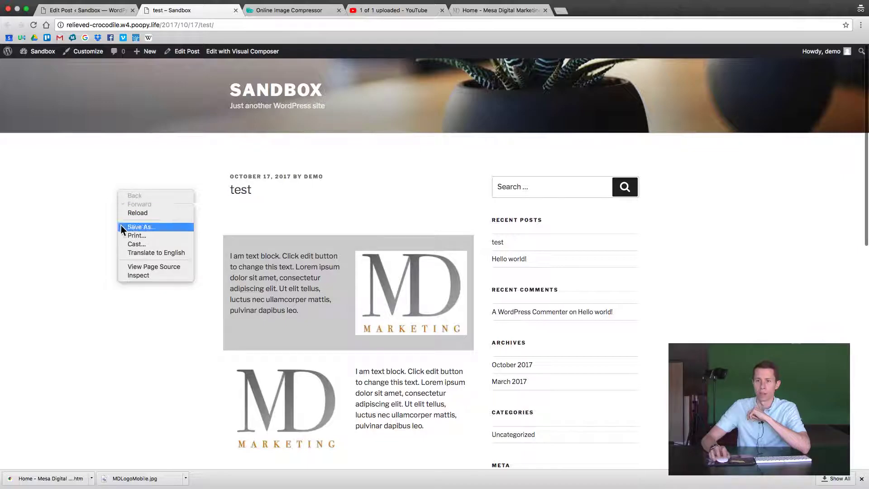
click(138, 273)
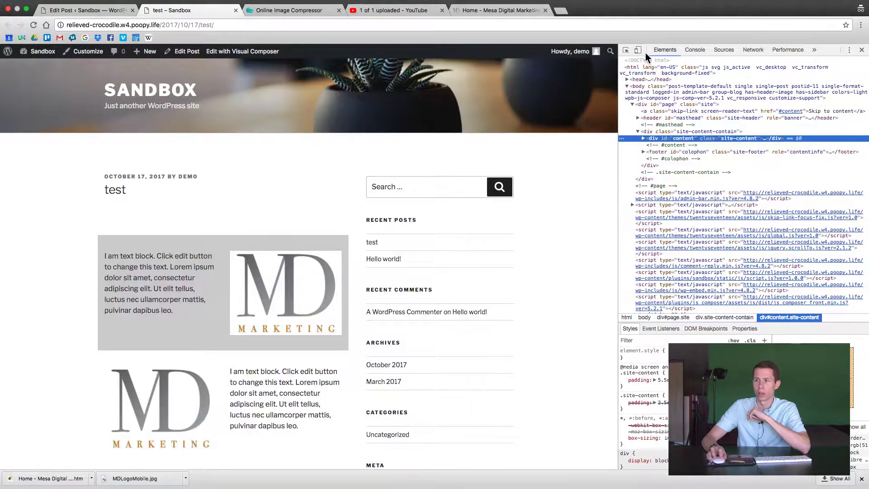
click(638, 49)
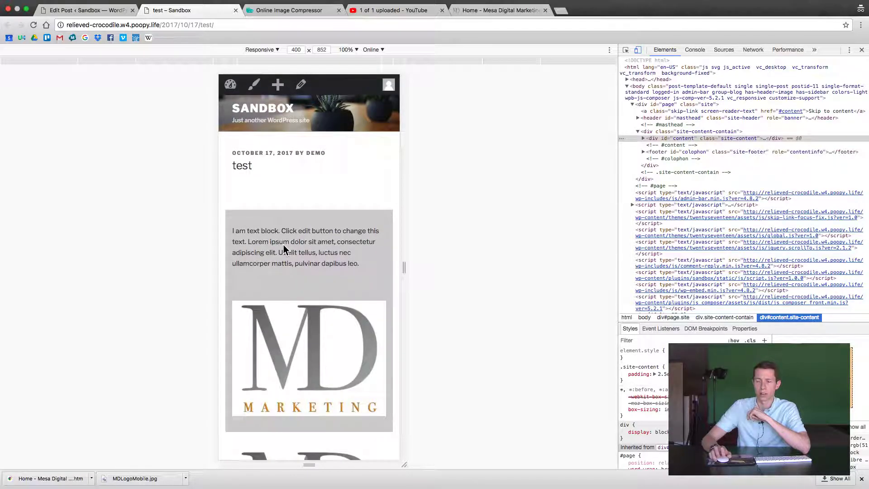
scroll(284, 244, down, 5)
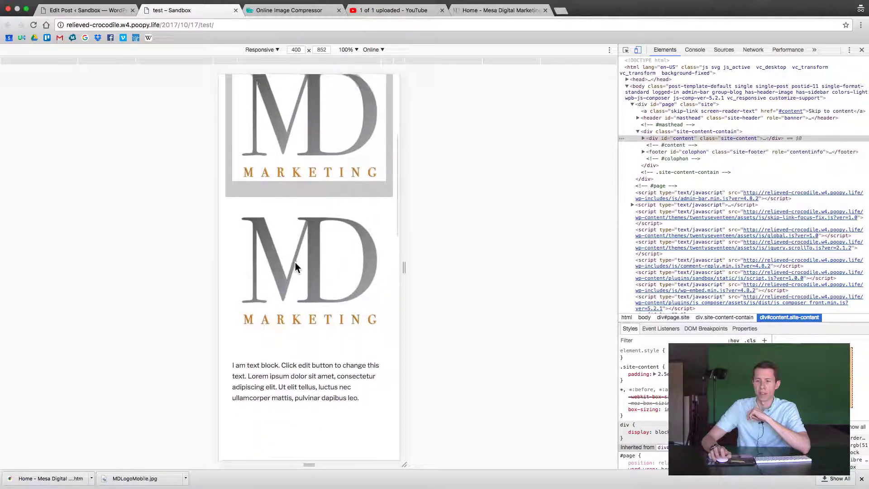
scroll(299, 266, up, 4)
scroll(299, 266, up, 2)
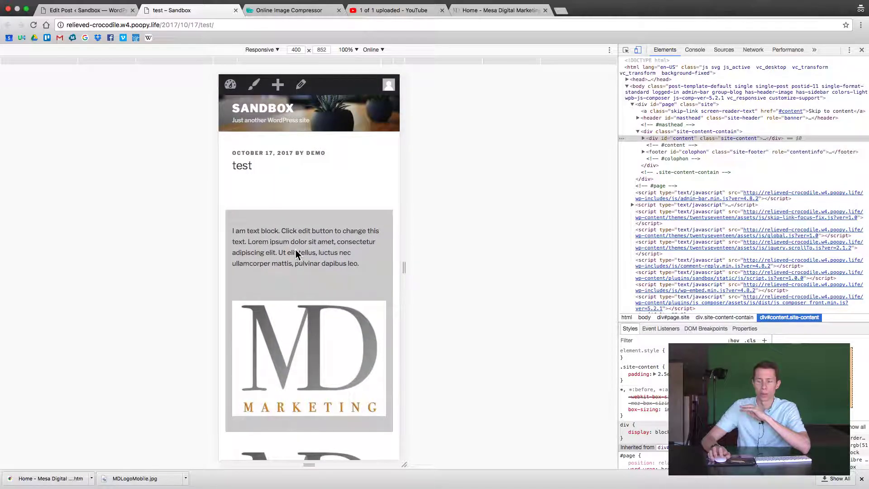
scroll(295, 253, down, 4)
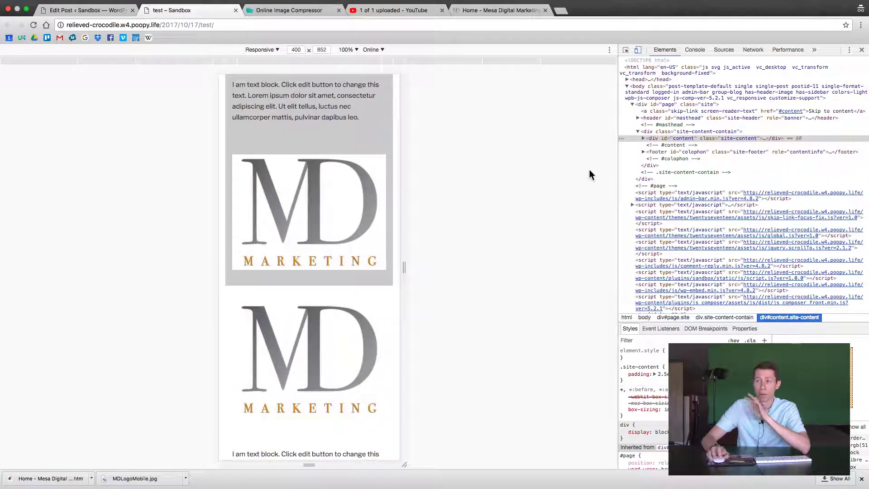
click(861, 50)
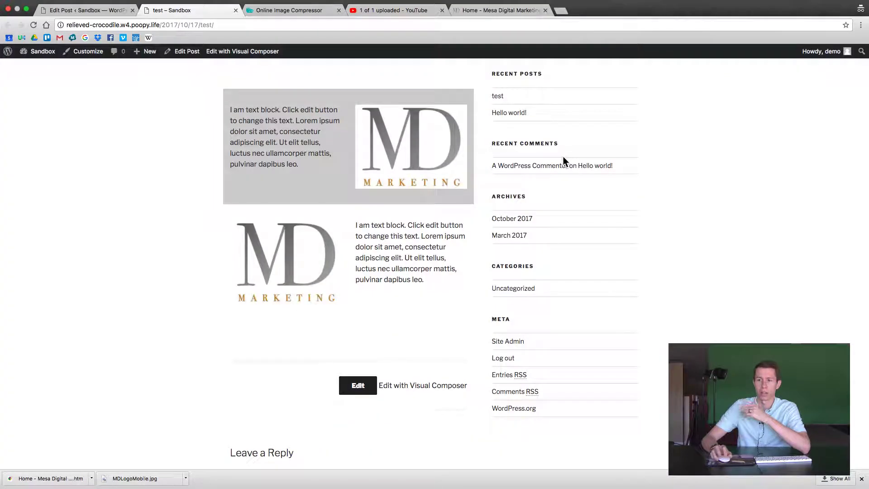
- Return to the test post's editing page and review its Visual Composer row layout
click(95, 14)
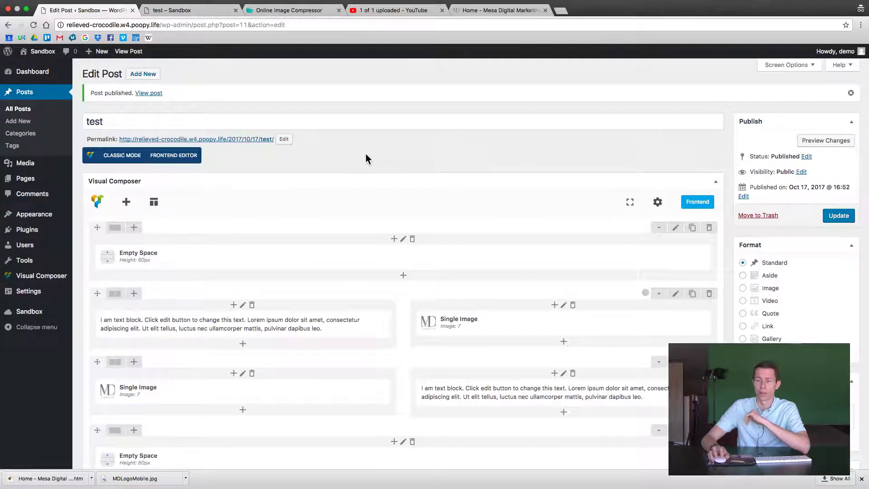
scroll(372, 154, down, 4)
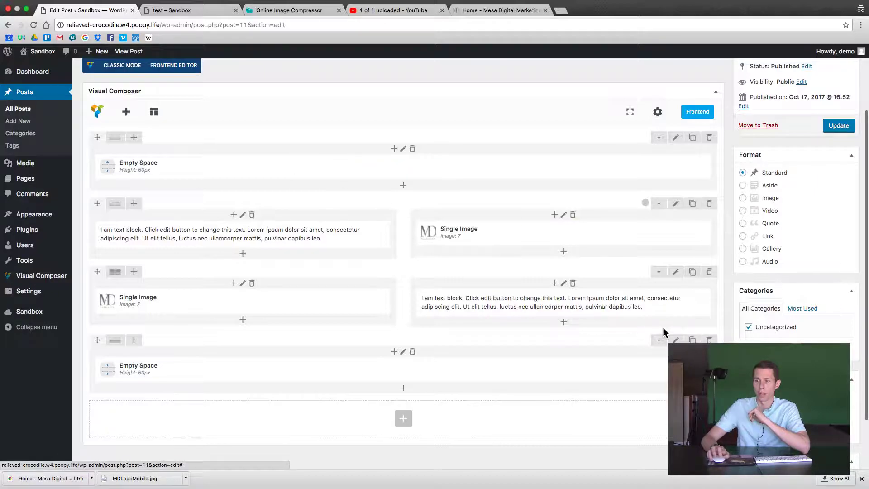
scroll(730, 341, up, 3)
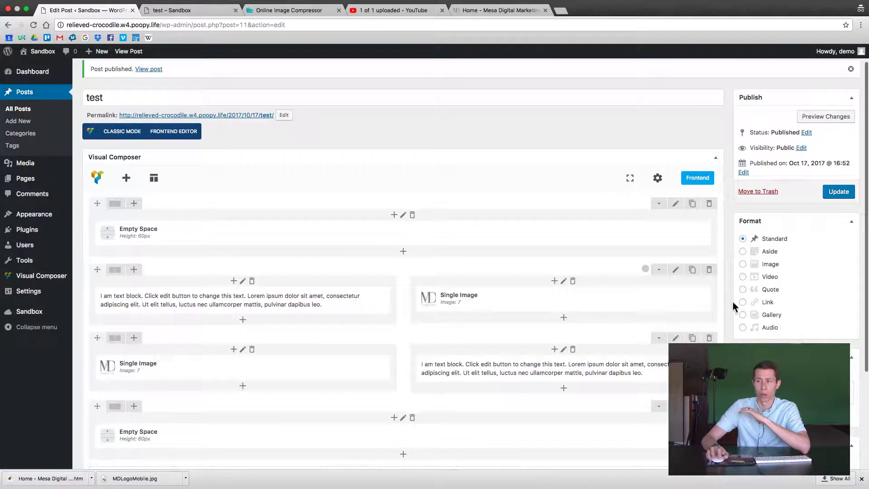
scroll(731, 307, down, 5)
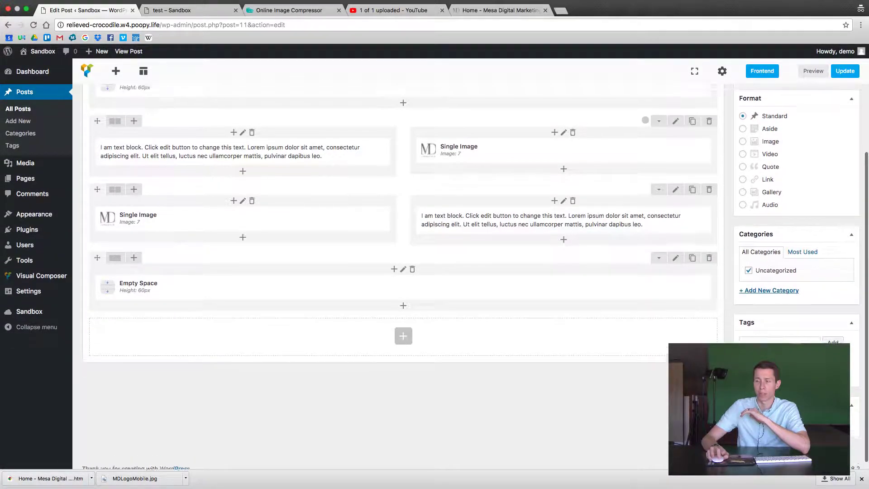
scroll(708, 233, up, 4)
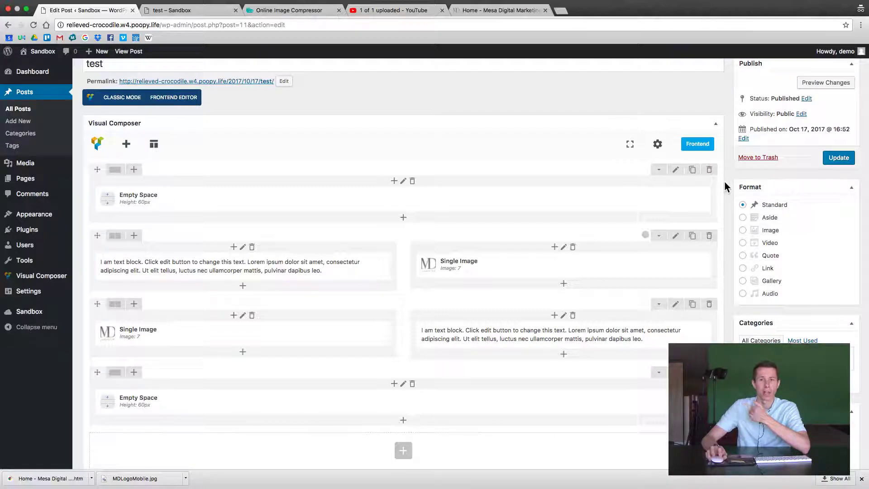
- Examine the general row settings of the first text-and-image row, including the Parallax choices, and close them without saving
click(676, 171)
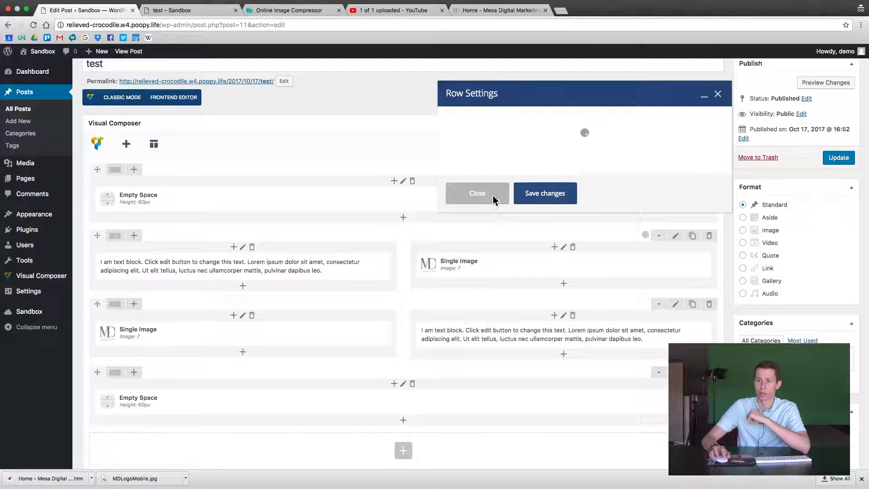
click(483, 381)
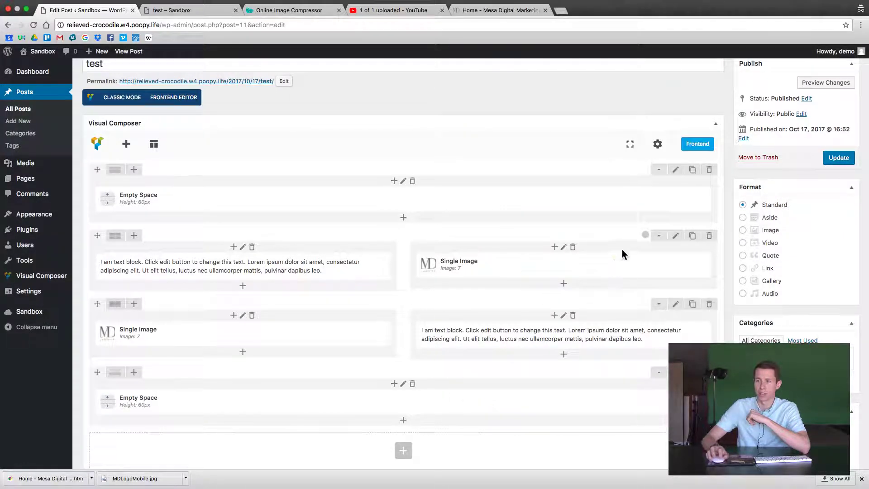
click(675, 237)
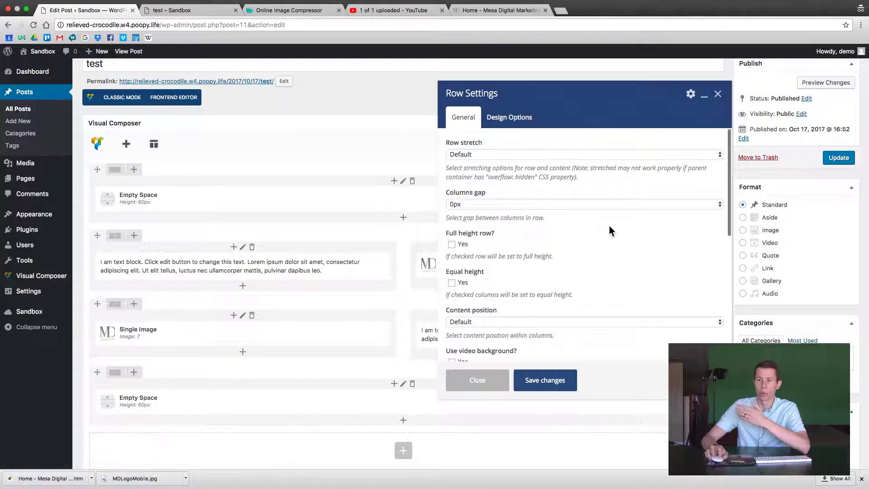
scroll(573, 231, down, 5)
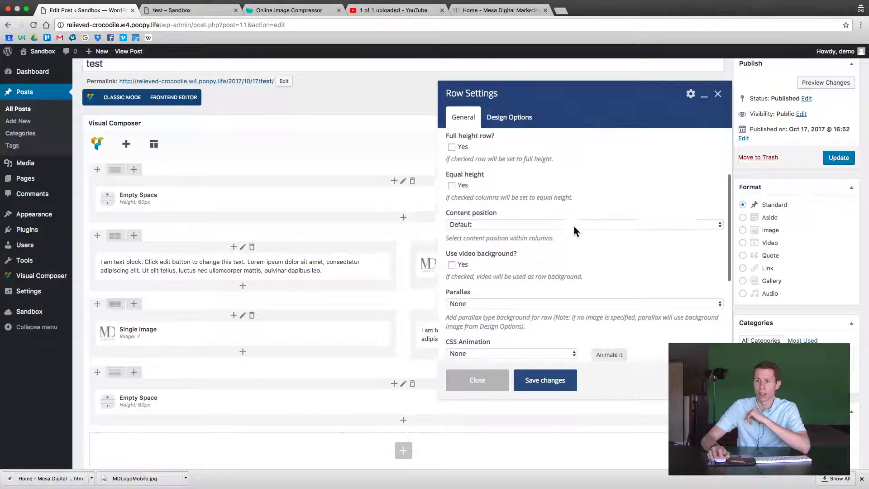
scroll(574, 230, down, 1)
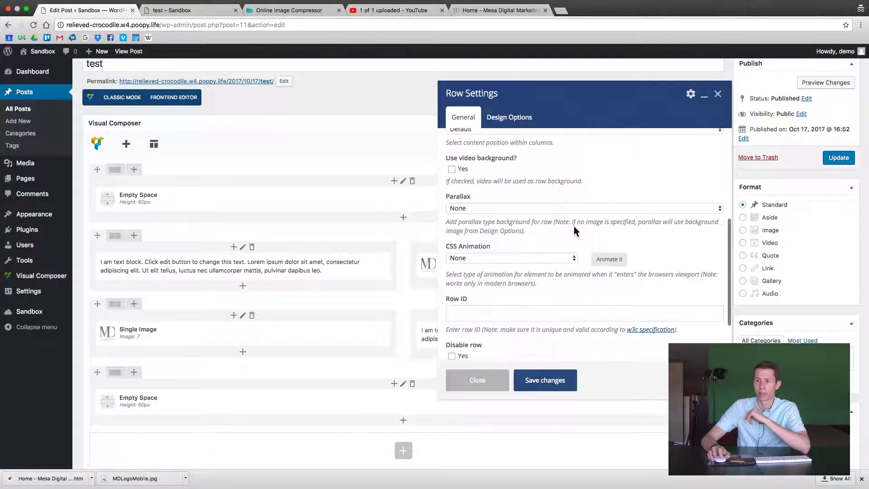
click(529, 210)
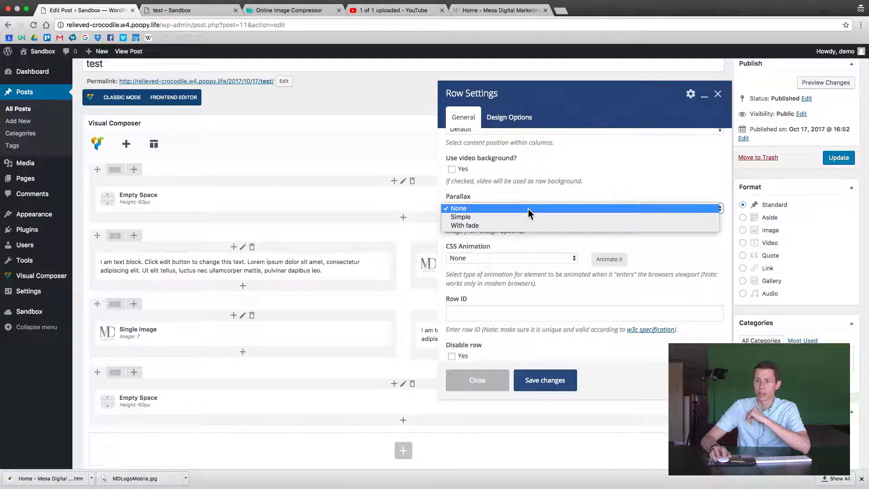
click(554, 189)
scroll(555, 189, up, 5)
scroll(554, 189, up, 5)
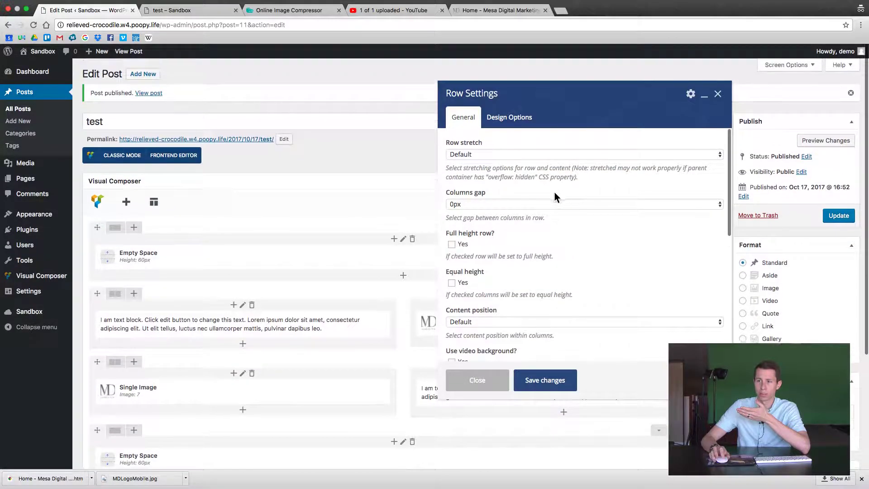
click(497, 379)
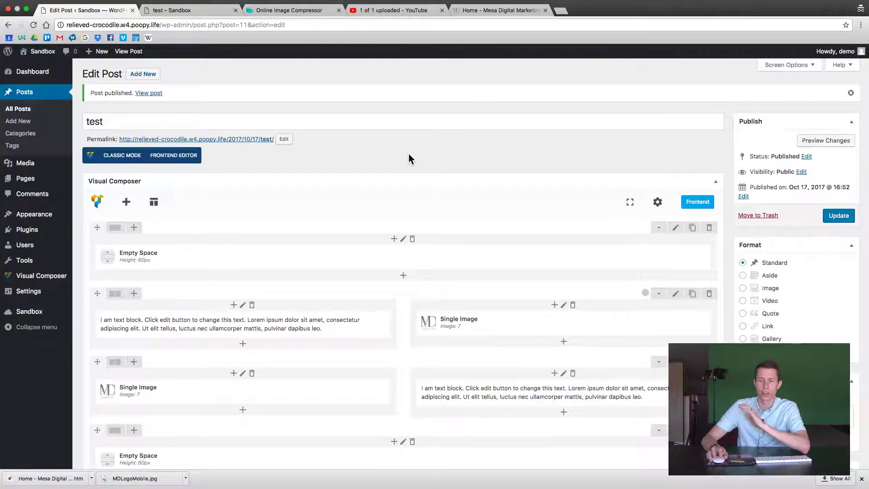
- Add a new row at the end of the post's layout and nest an inner row inside it
scroll(405, 159, down, 1)
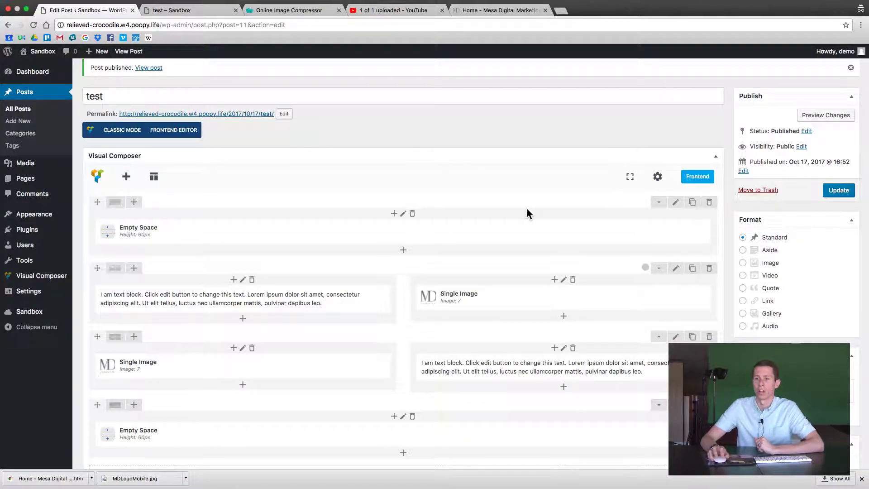
scroll(506, 226, down, 2)
scroll(501, 232, down, 3)
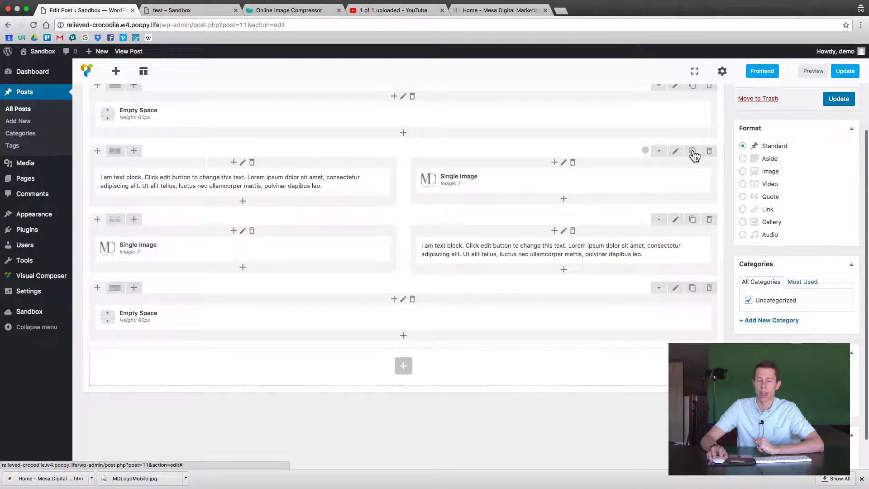
scroll(375, 277, up, 1)
click(399, 379)
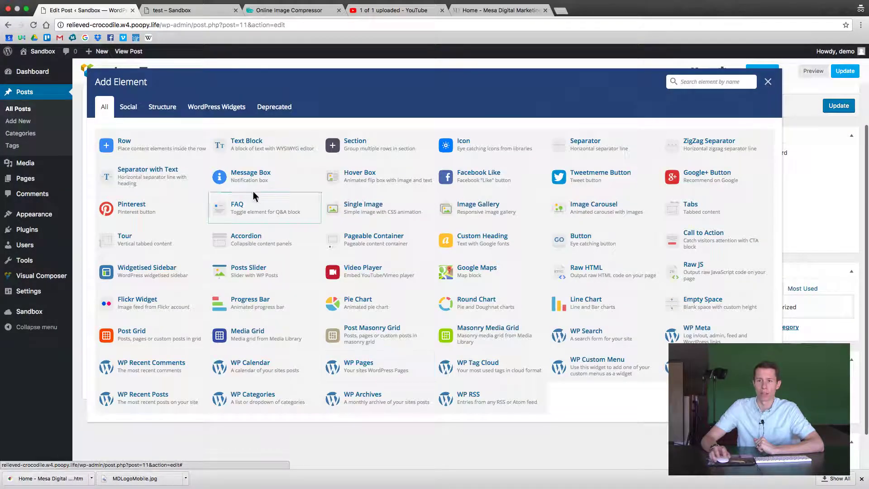
click(151, 158)
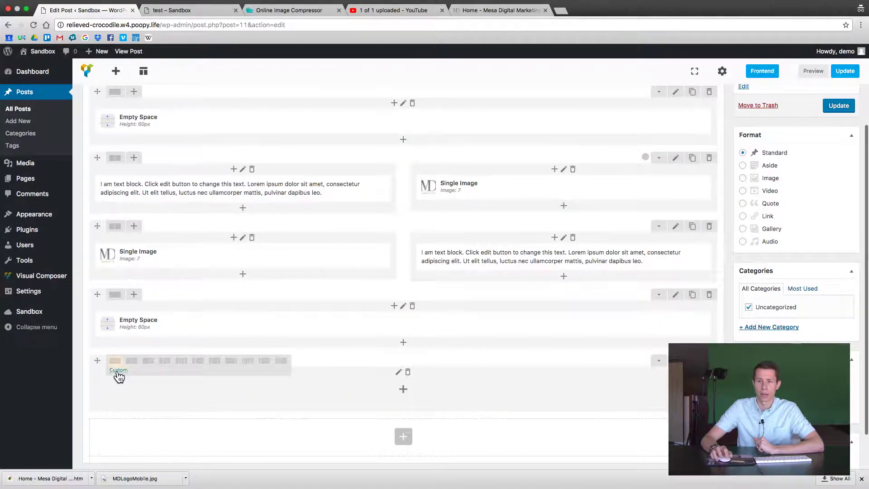
click(402, 392)
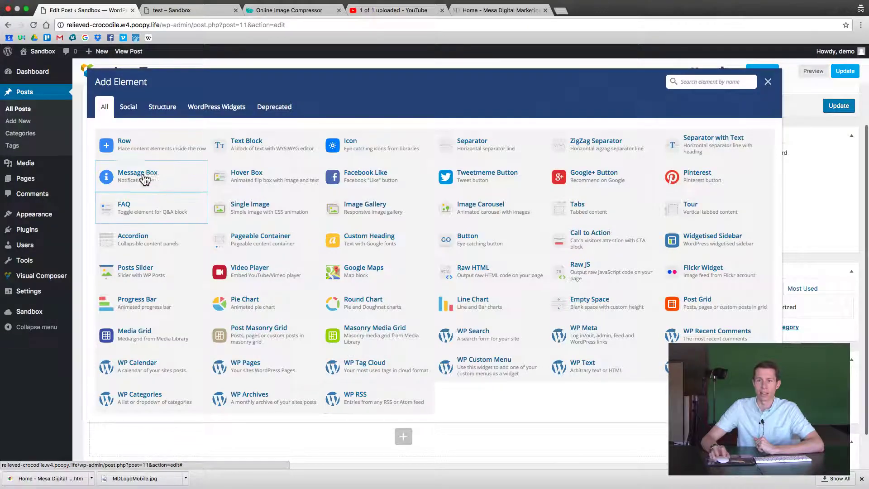
click(137, 157)
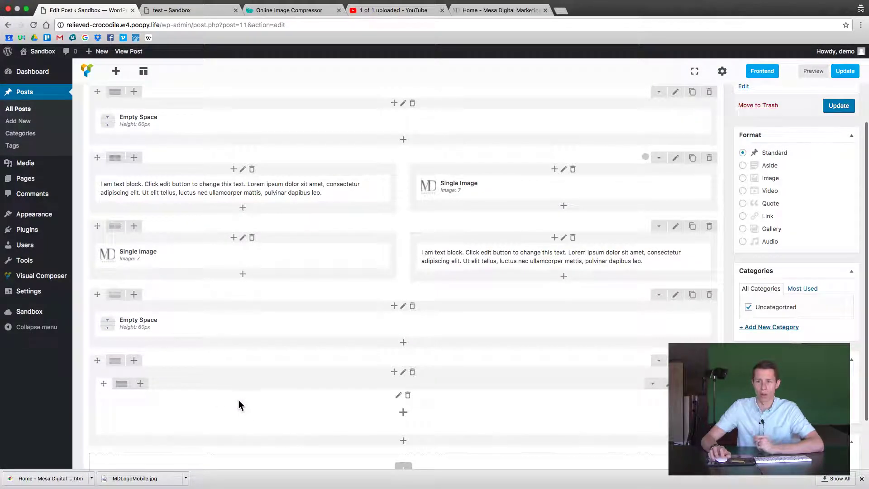
- Split the nested inner row into two equal columns
mouse_move(122, 384)
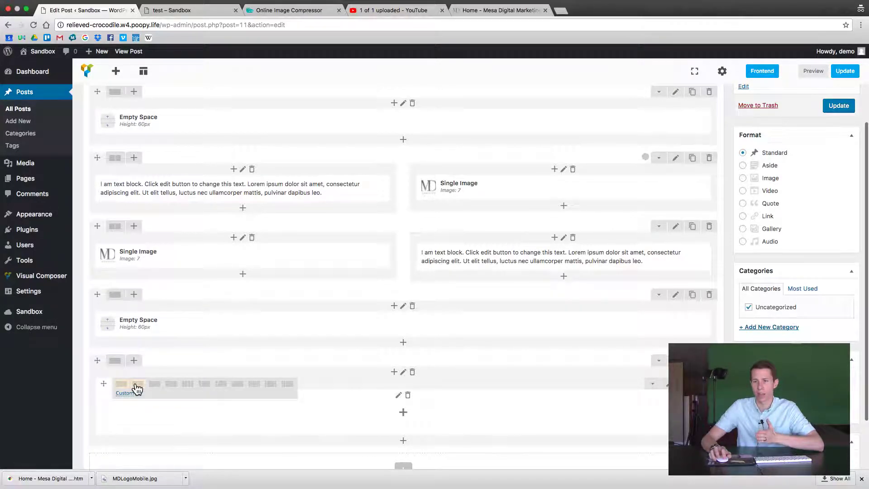
click(138, 389)
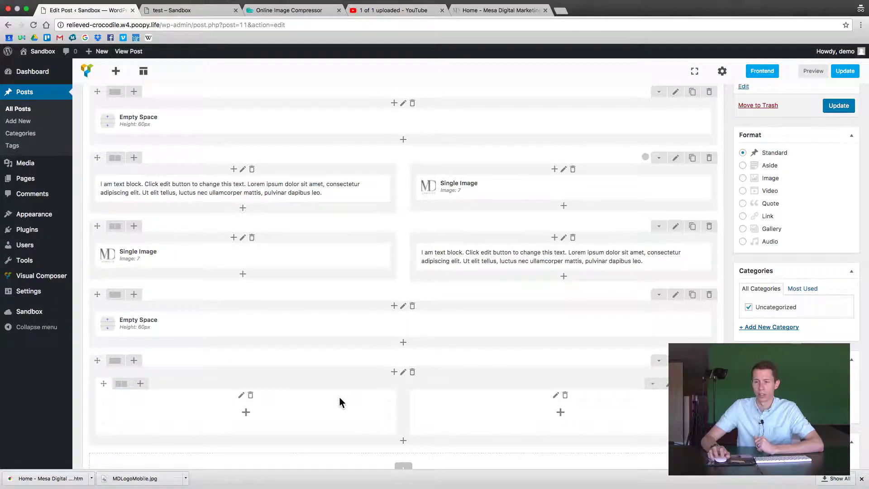
scroll(340, 402, down, 1)
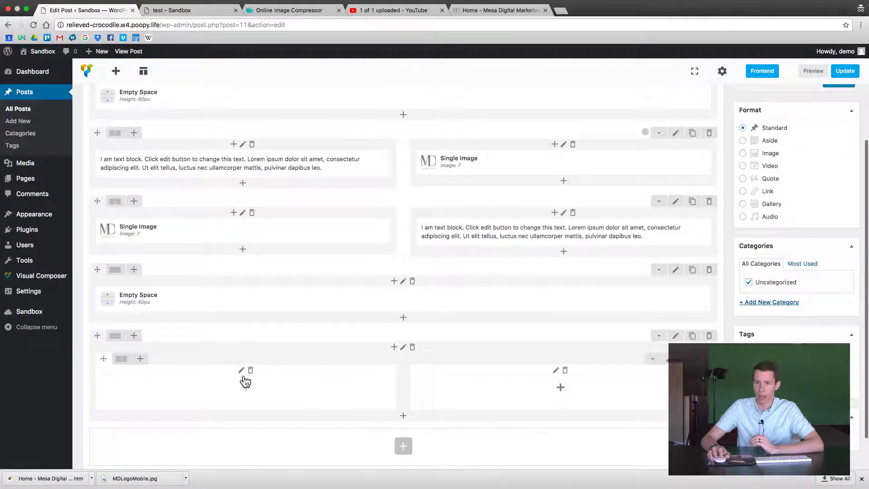
mouse_move(123, 362)
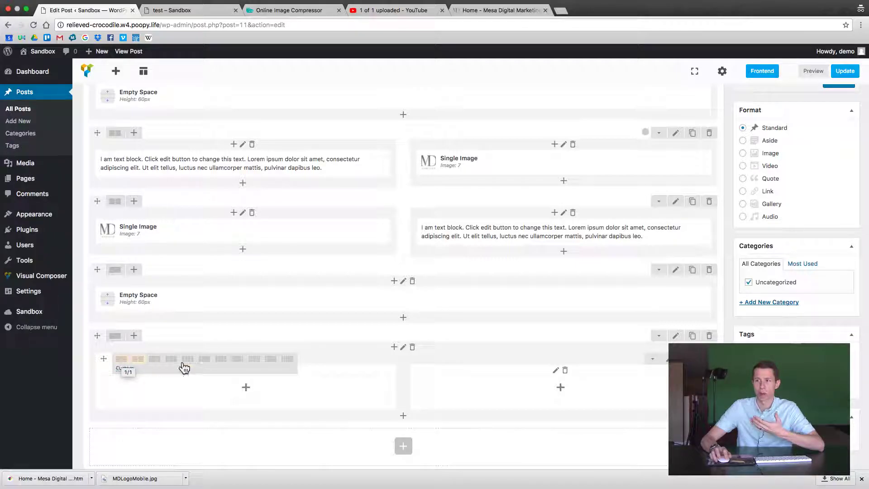
- Move the text block and the single image from the first text-and-image row into the inner row's first and second columns
scroll(290, 362, up, 1)
drag(245, 178, 233, 403)
mouse_move(543, 176)
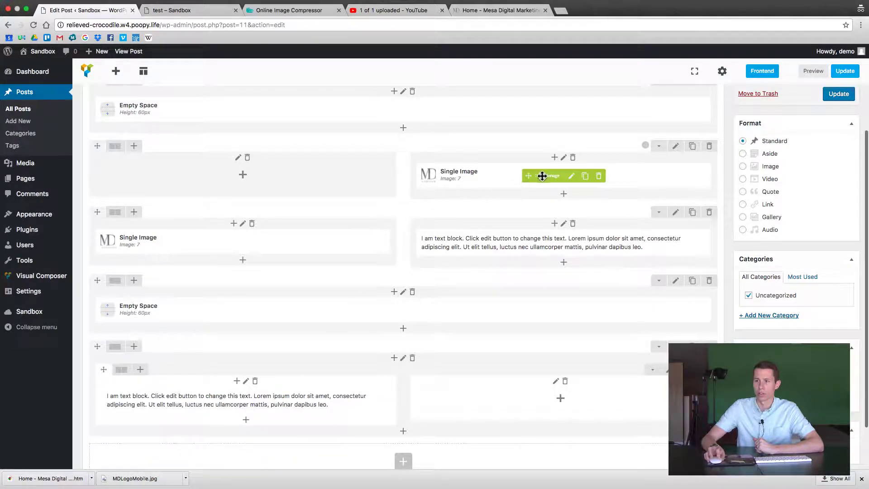
drag(549, 177, 528, 401)
- Duplicate the inner row and reorder the copy's columns so the image comes before the text block
scroll(424, 365, down, 2)
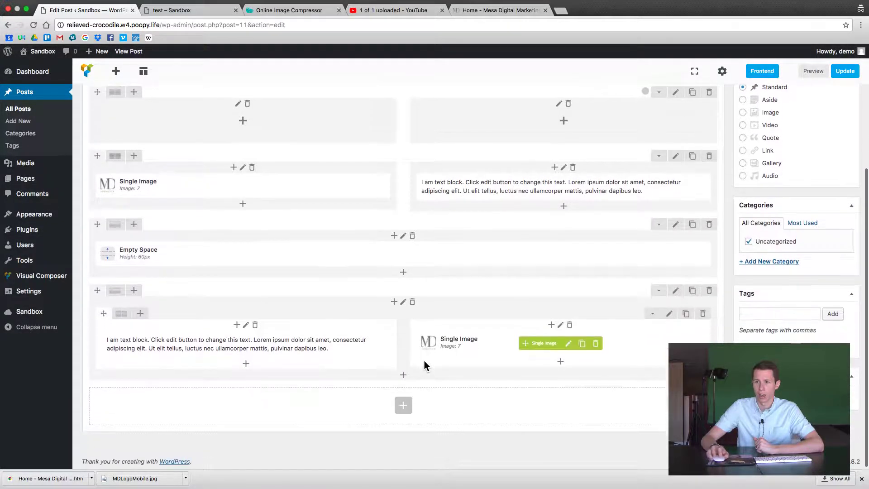
click(686, 317)
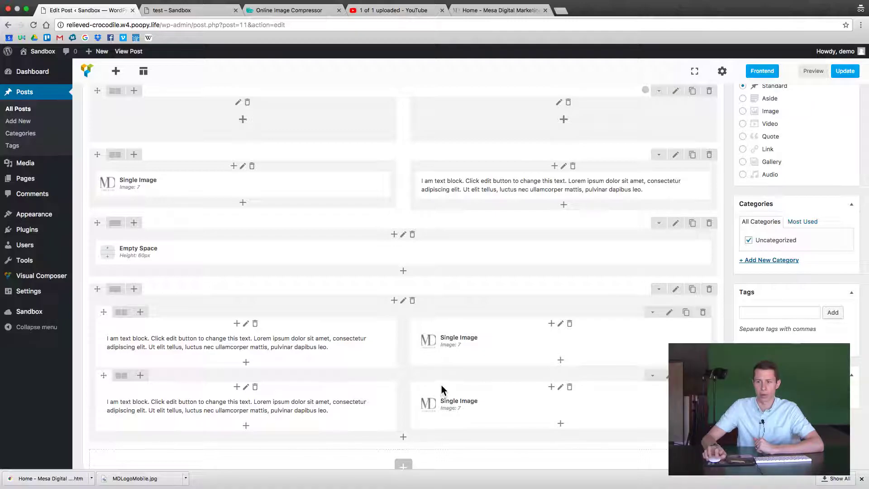
drag(429, 390, 171, 395)
- Move the row containing both inner rows above the closing Empty Space row
scroll(193, 395, up, 2)
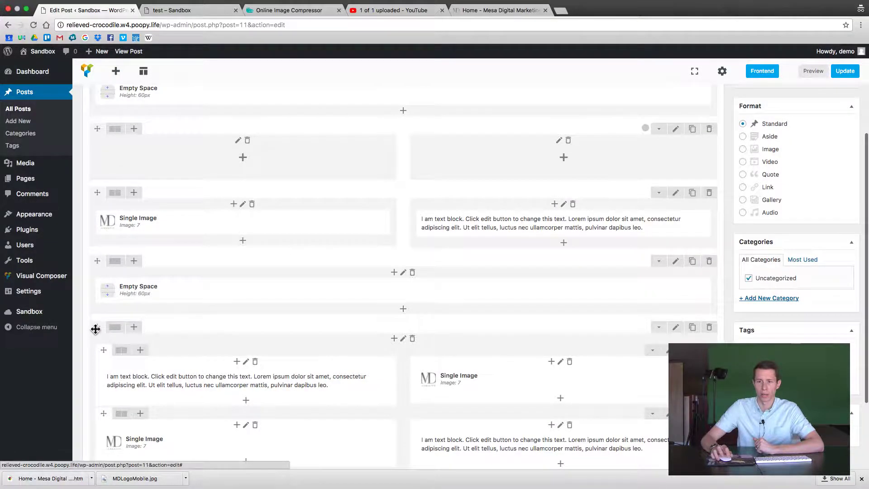
drag(97, 323, 105, 252)
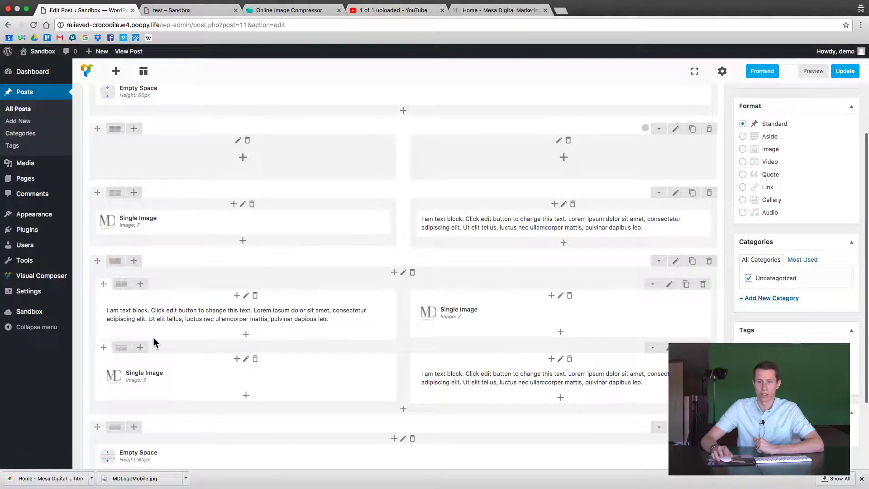
scroll(177, 400, down, 2)
- Delete the emptied two-column row and the old image-and-text row above the nested rows, confirming each deletion
scroll(224, 346, up, 5)
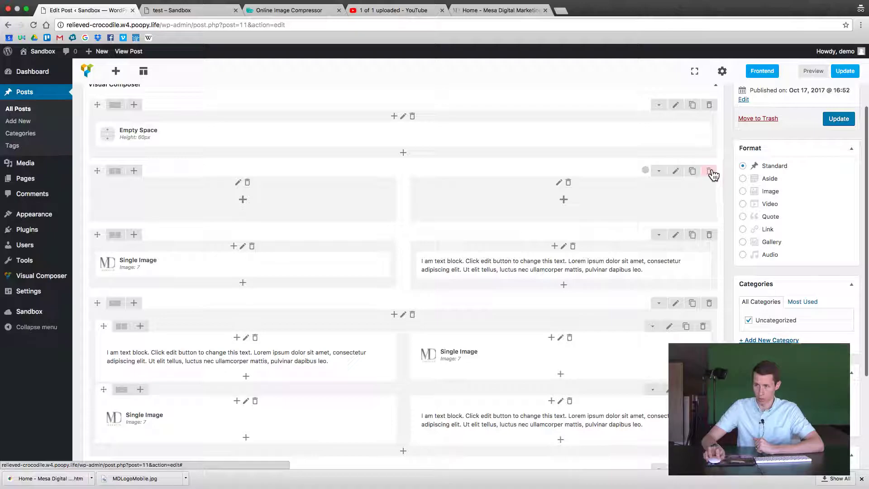
click(709, 171)
click(528, 89)
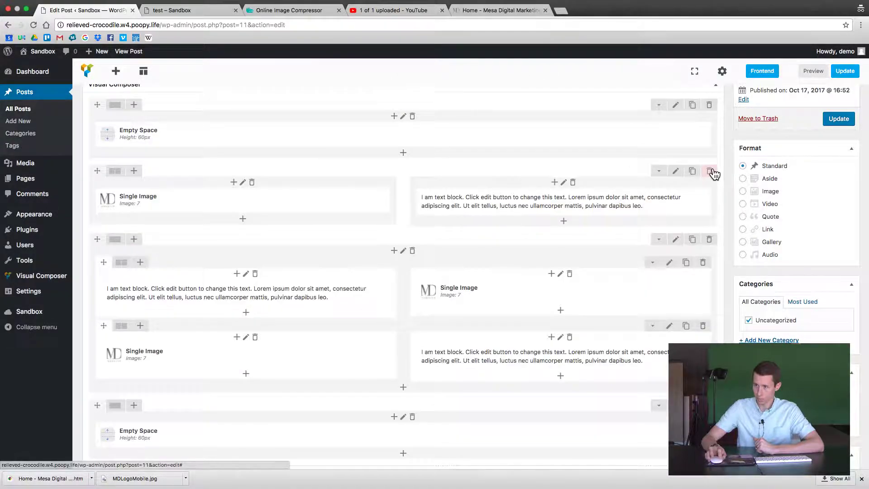
click(709, 171)
click(528, 93)
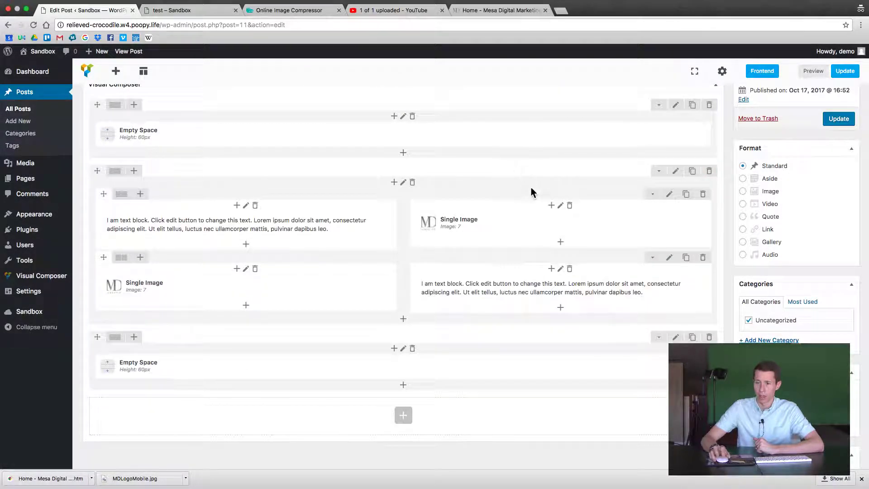
- Review the general settings of the column holding the inner rows and close them without saving
scroll(568, 214, up, 2)
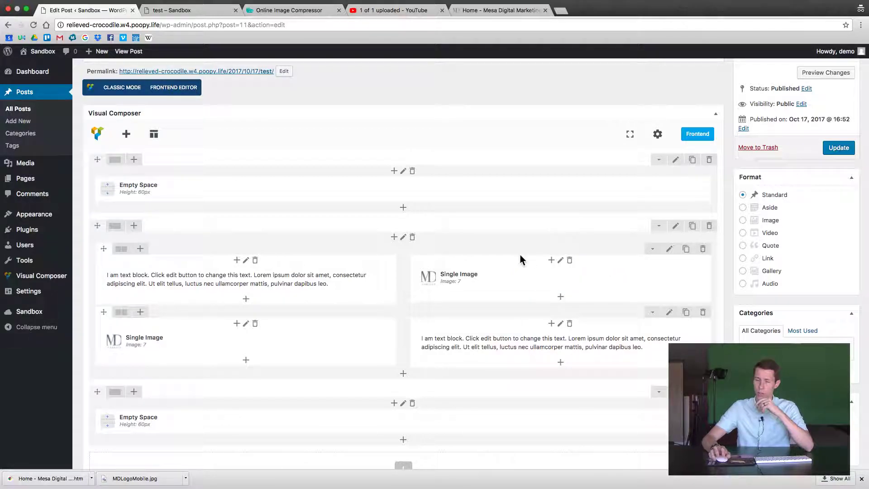
click(404, 239)
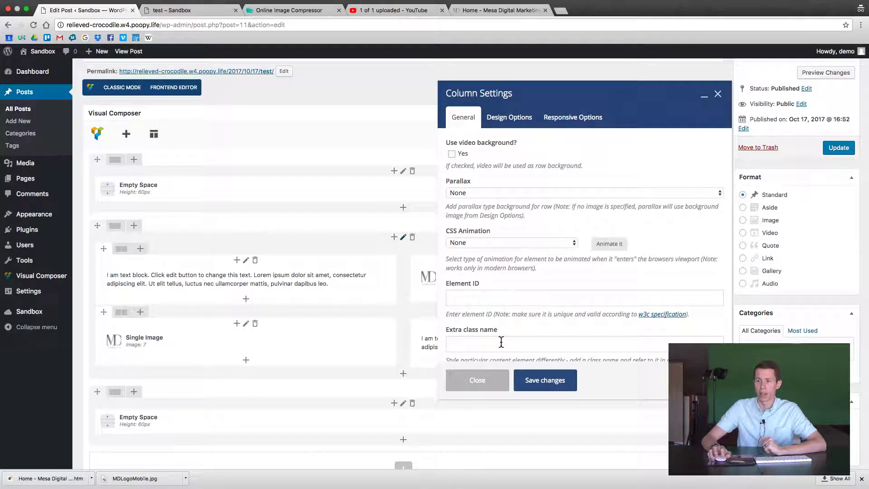
click(484, 380)
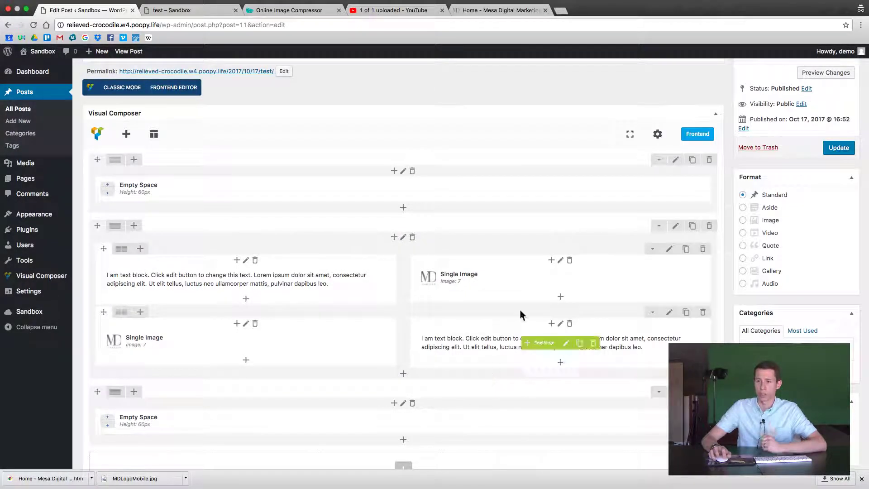
- Duplicate the row holding the inner rows, and hide the original's column on landscape tablets, portrait tablets and phones
click(692, 226)
scroll(446, 247, down, 3)
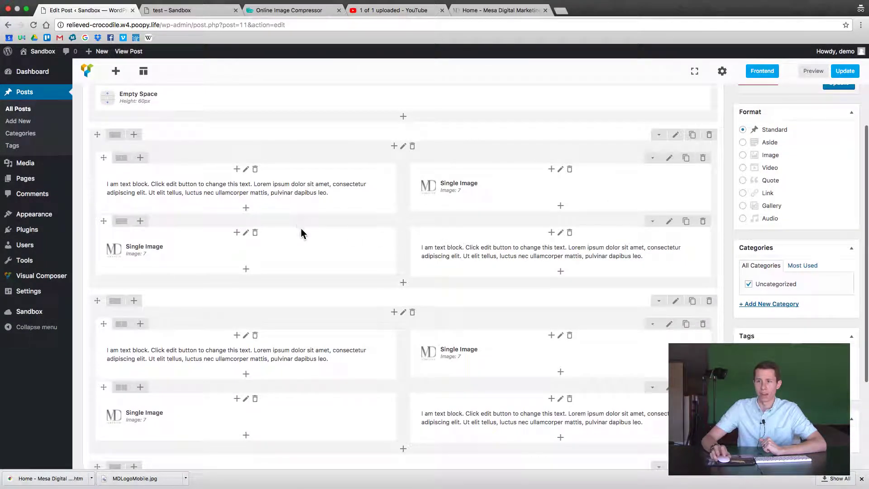
click(404, 147)
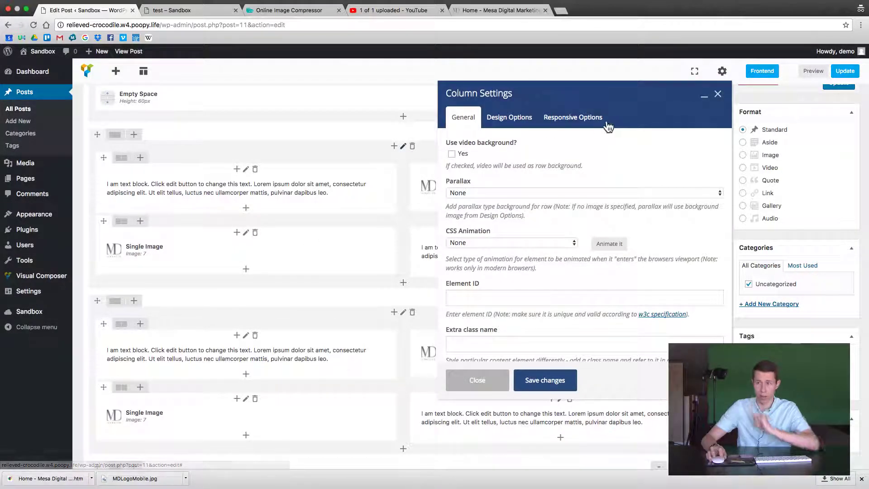
click(571, 119)
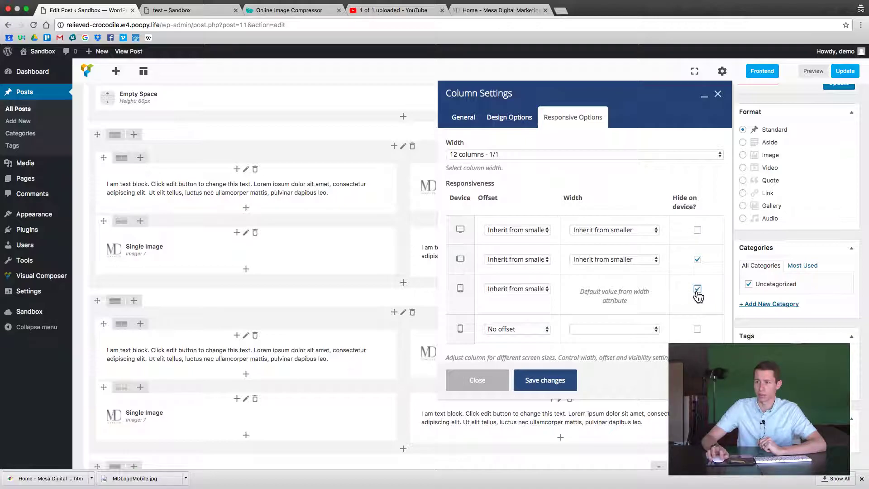
click(559, 382)
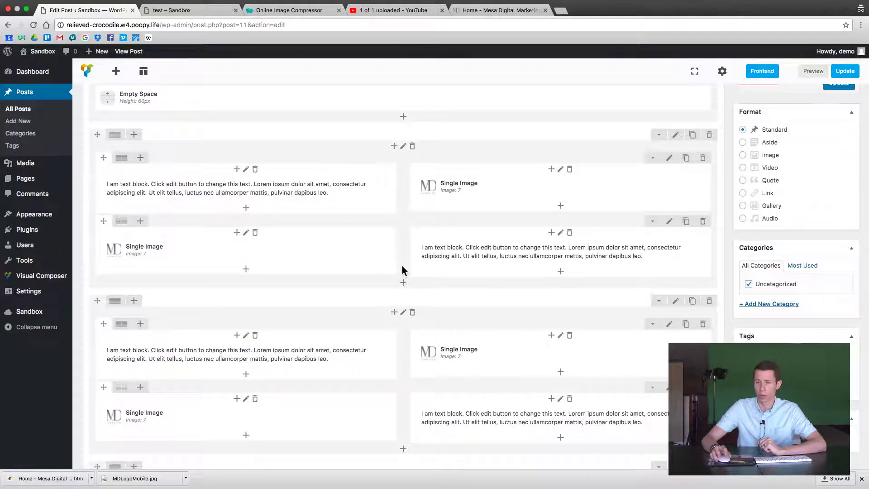
- Convert both inner rows of the duplicated row to a single column, placing the text block above the image in each
scroll(401, 268, down, 5)
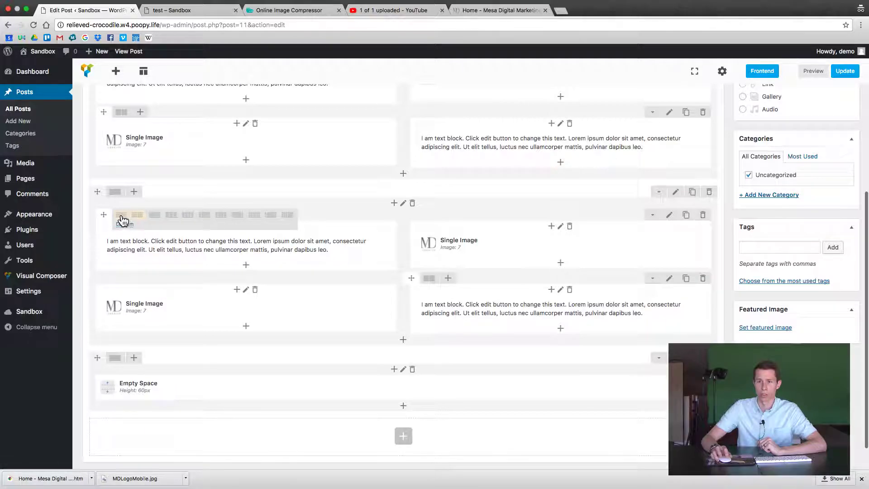
click(122, 217)
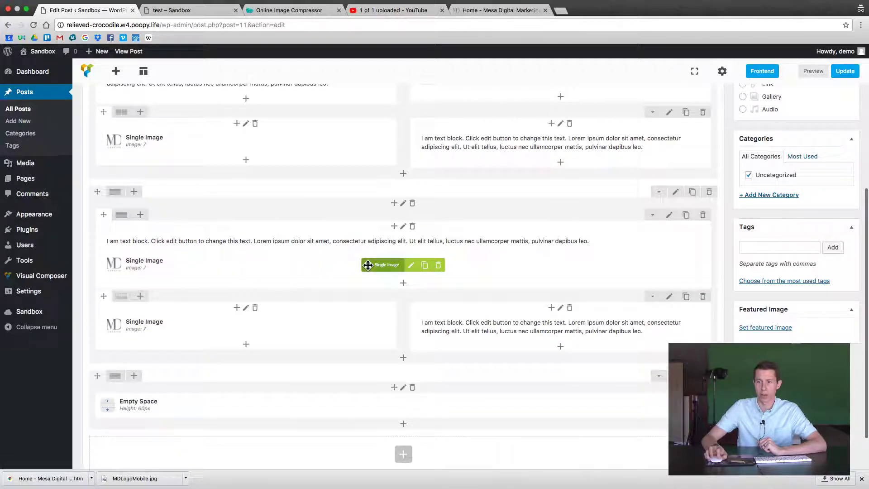
click(123, 298)
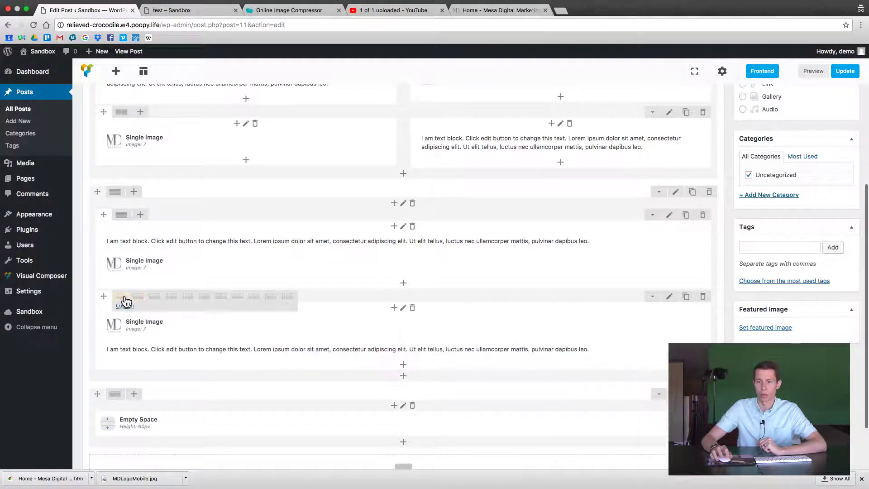
drag(368, 325, 373, 352)
- Hide the duplicated row's outer column on desktop in its responsive options and save the change
scroll(327, 234, up, 1)
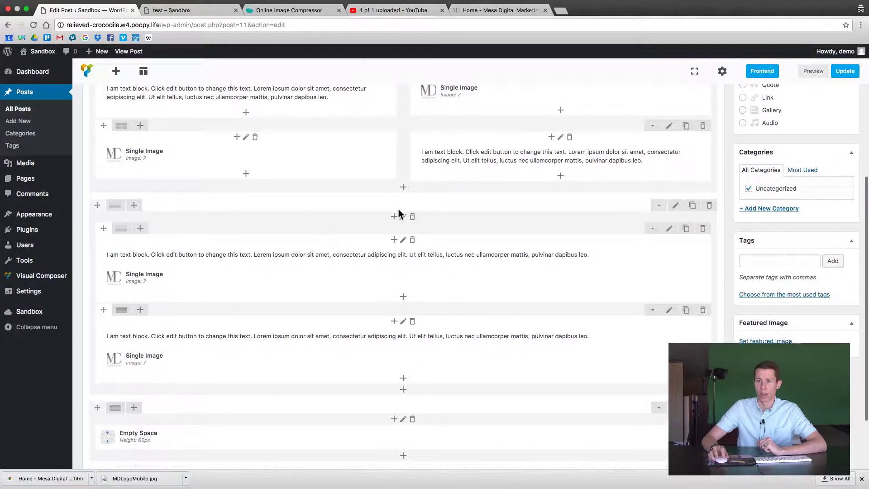
click(405, 218)
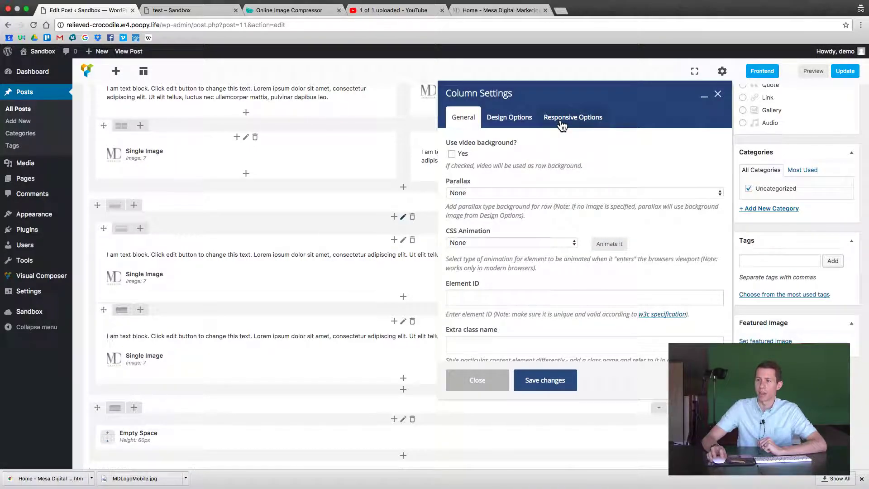
click(561, 121)
scroll(702, 261, down, 1)
click(697, 251)
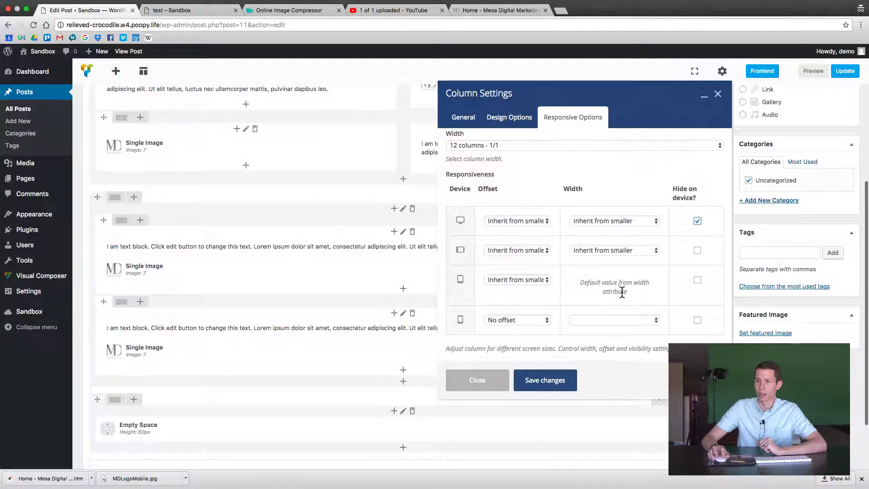
click(552, 381)
- Check which devices the original row's column is hidden on in its responsive options, and close the settings without saving
scroll(514, 335, up, 3)
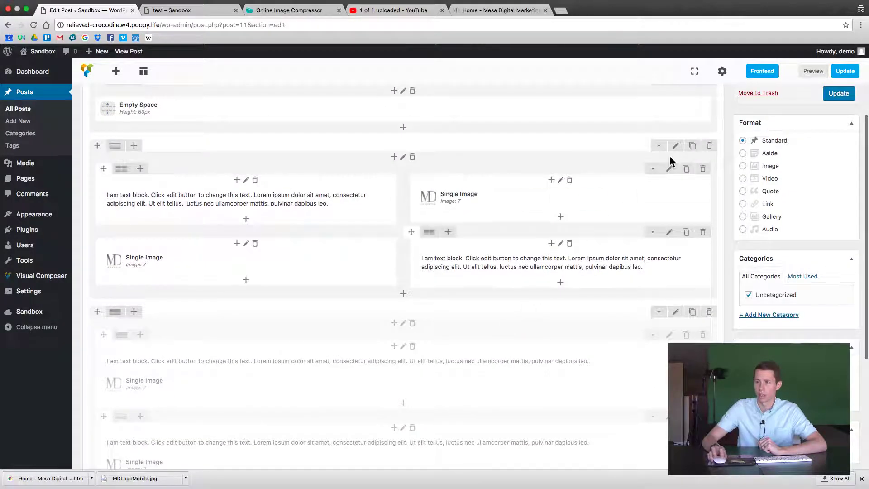
click(403, 157)
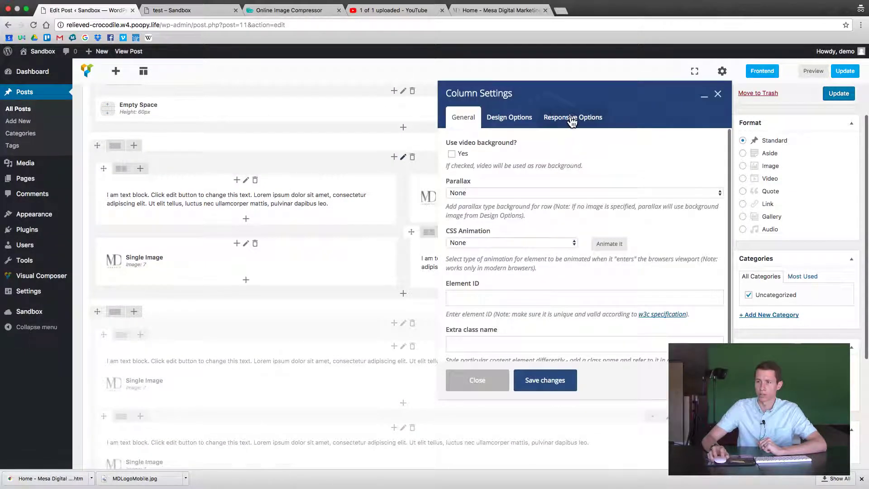
click(572, 117)
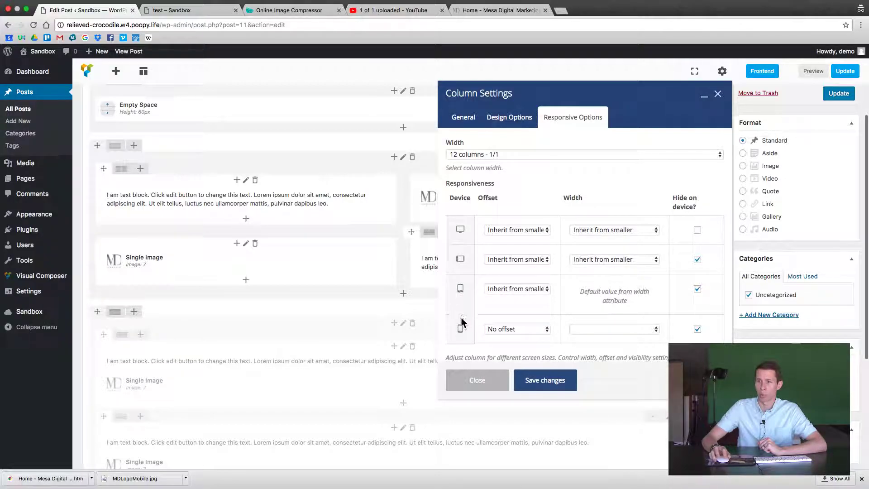
click(498, 382)
scroll(512, 335, down, 2)
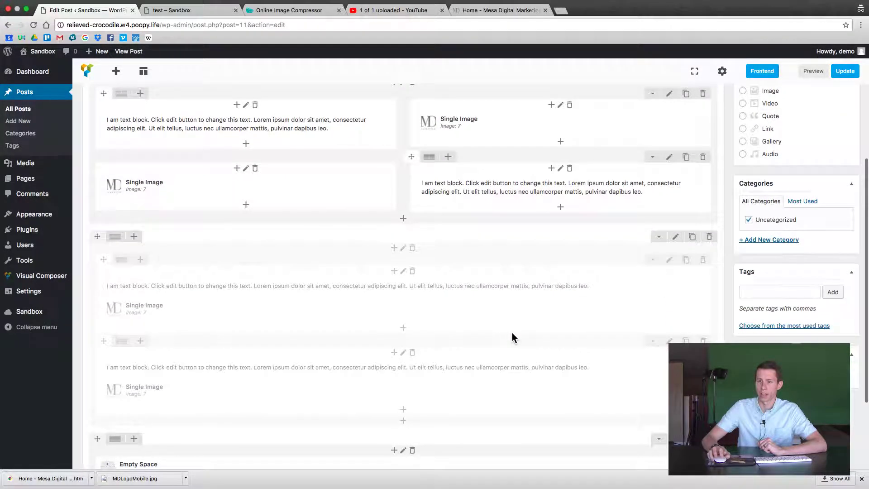
- Update the test post and reload its published page to check the desktop layout
scroll(511, 330, up, 5)
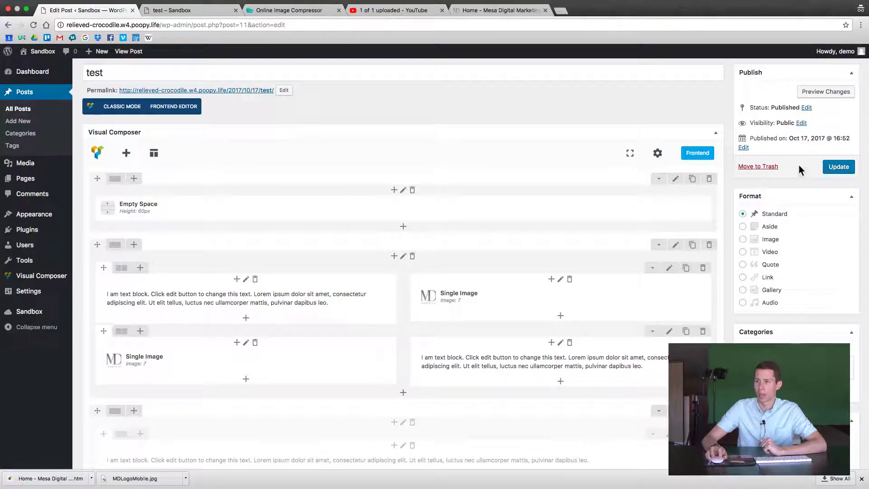
click(838, 168)
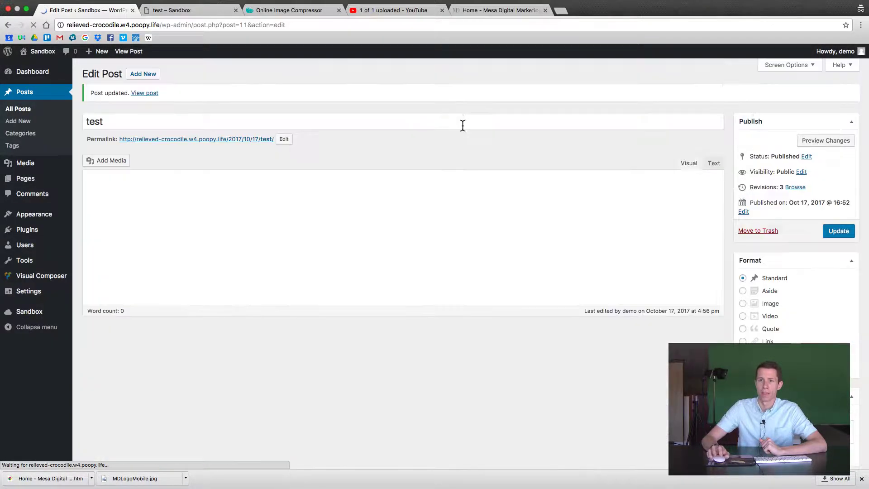
click(186, 10)
scroll(138, 186, up, 5)
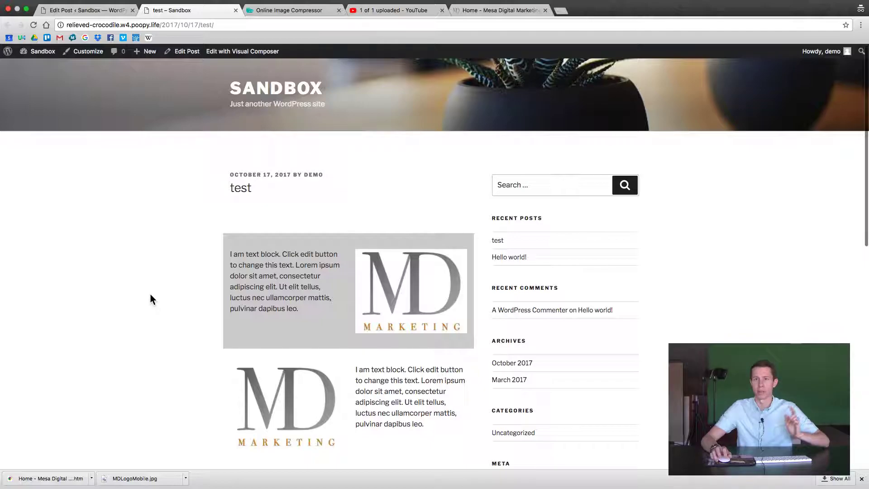
key(super+r)
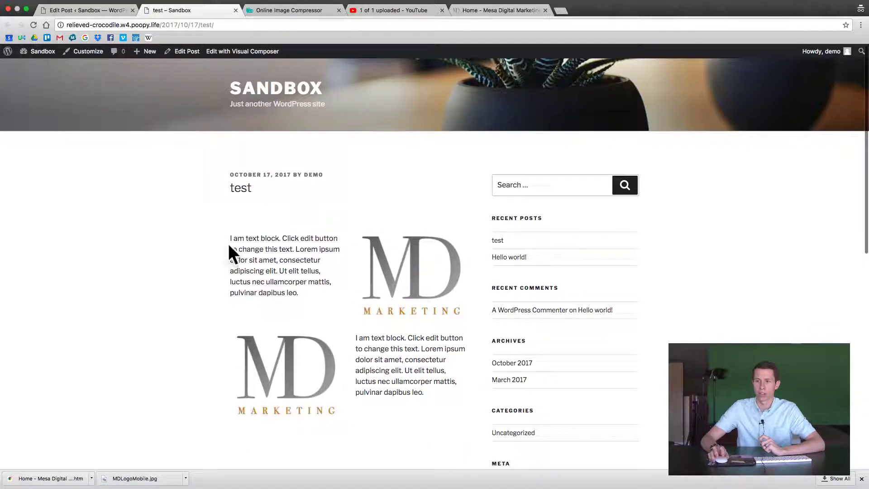
- Inspect the published page in the developer tools' mobile view, review the order of text and images, and return to the post editor
right_click(114, 258)
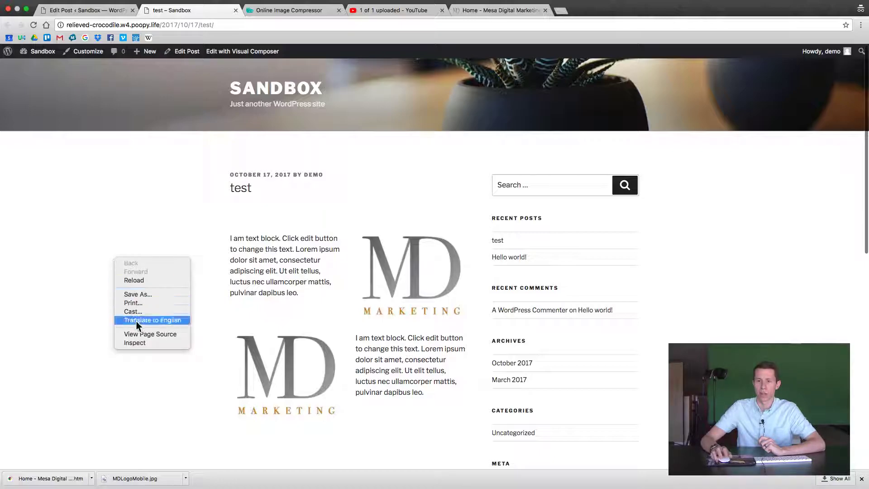
click(135, 342)
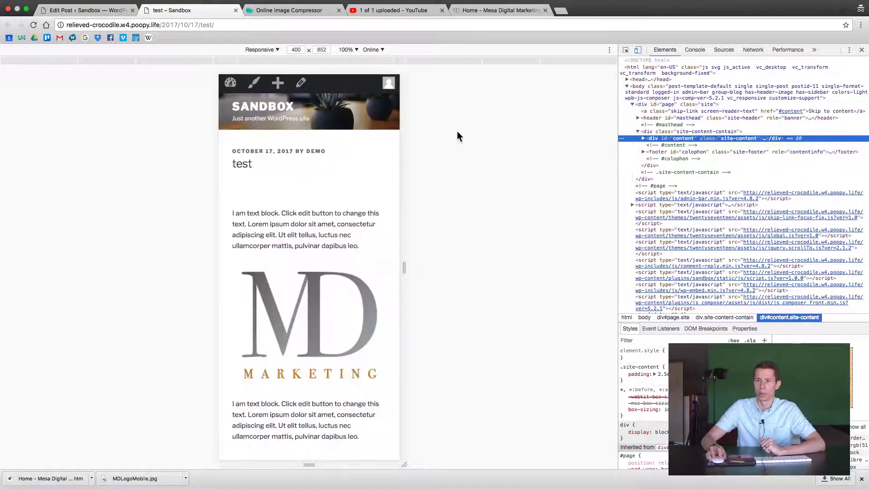
scroll(276, 217, down, 4)
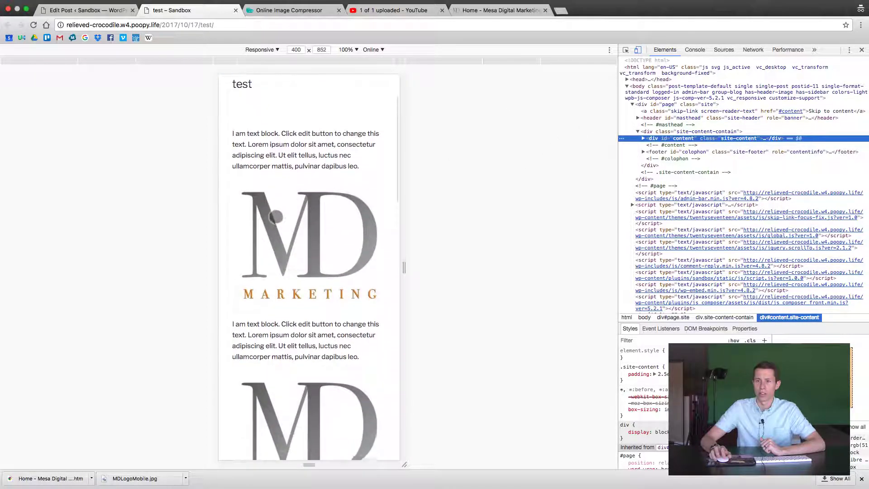
scroll(299, 247, down, 8)
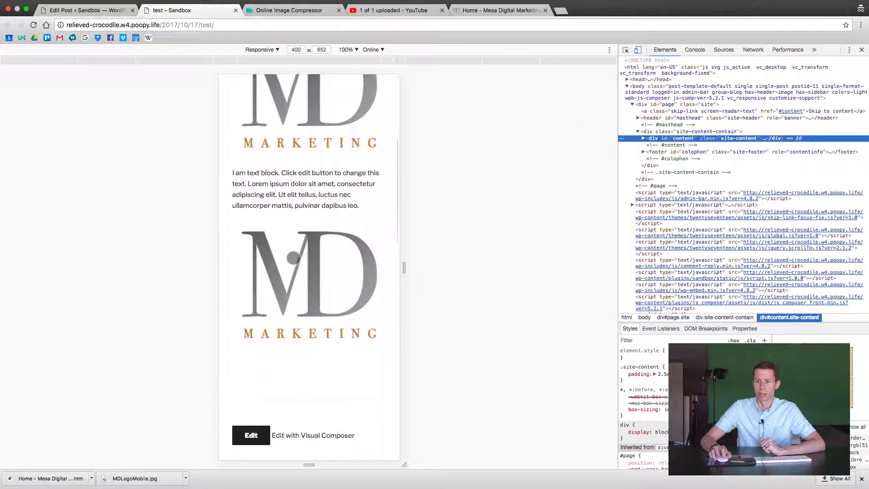
scroll(295, 256, up, 10)
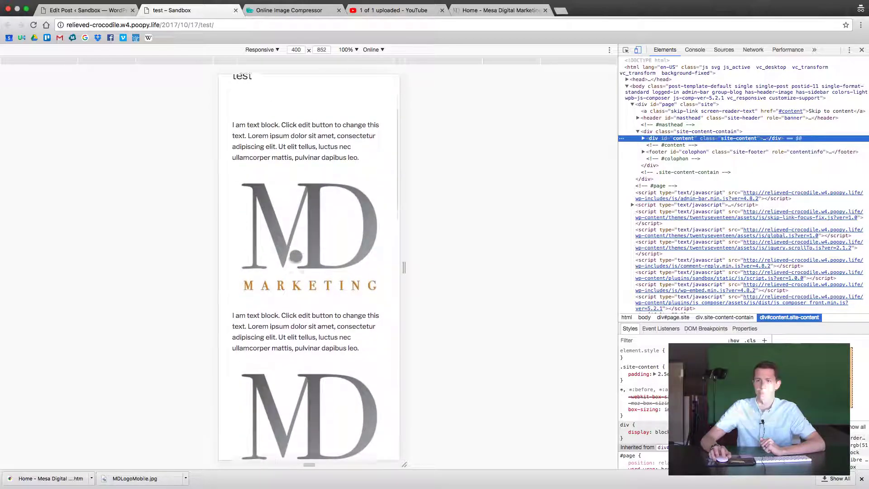
click(84, 10)
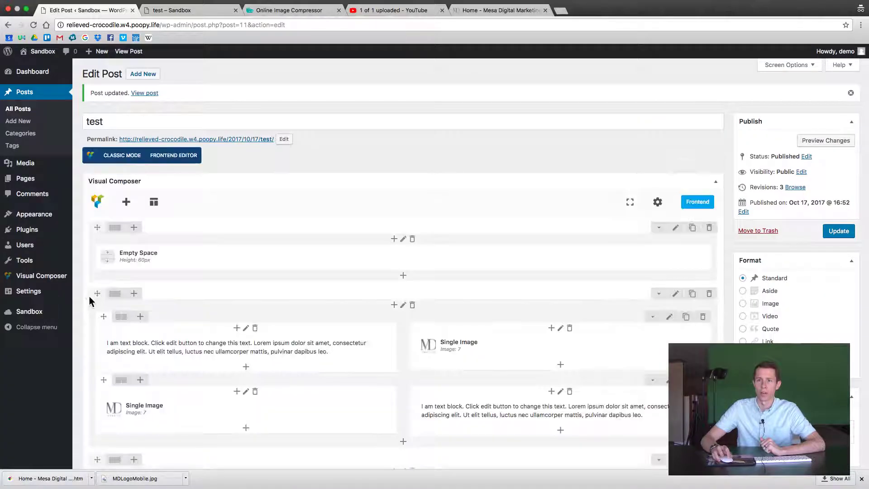